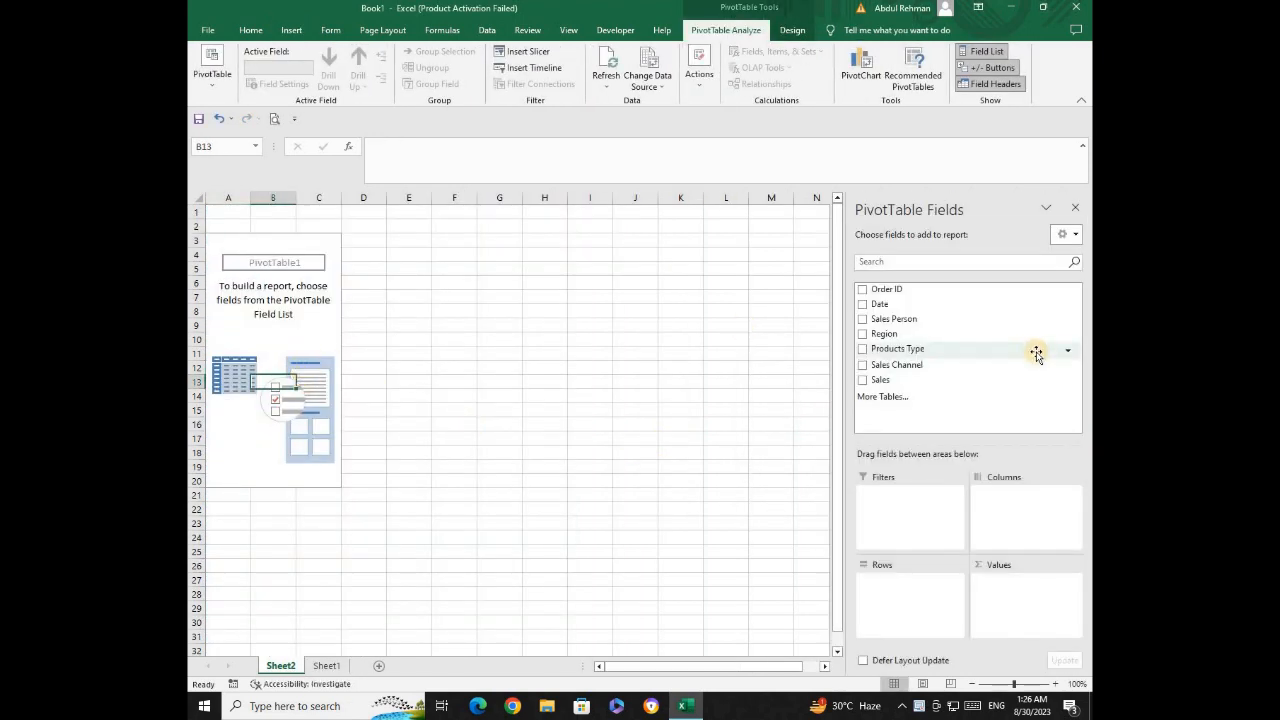
Summarise Sales by Sales Person in the pivot table and format its values as $ currency with 0 decimals and red negatives.
left_click(862, 319)
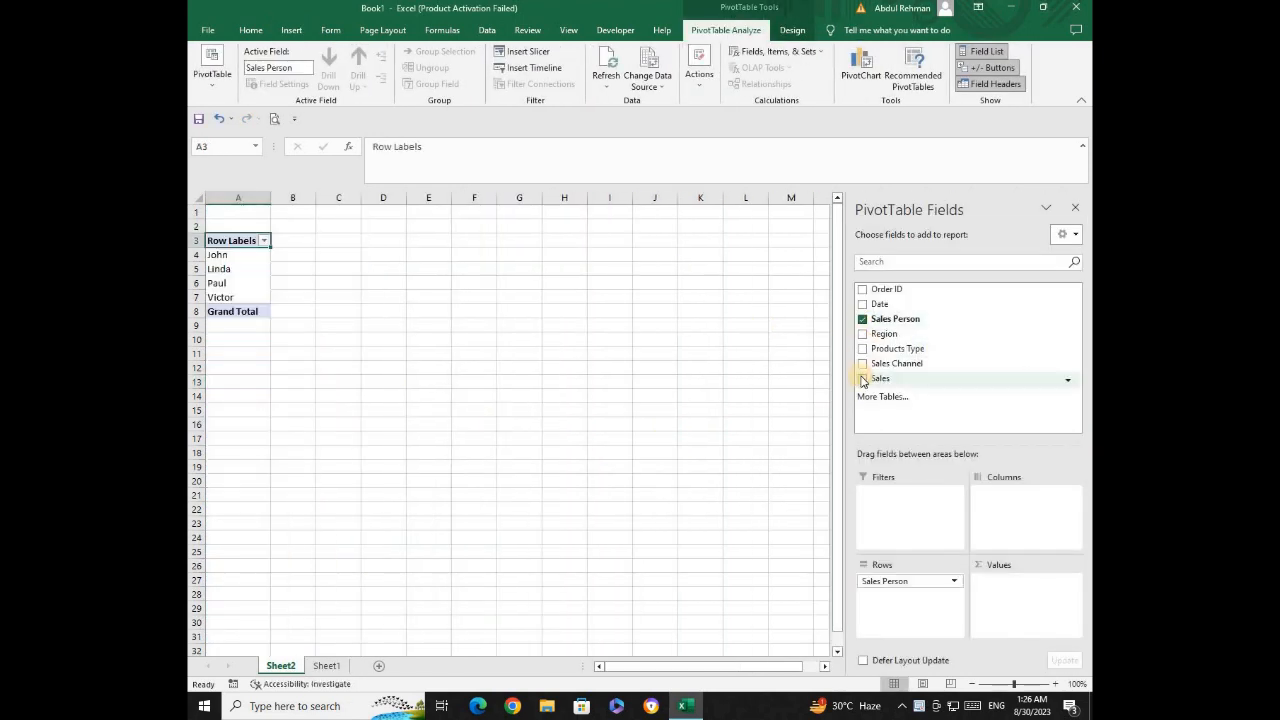
left_click(861, 378)
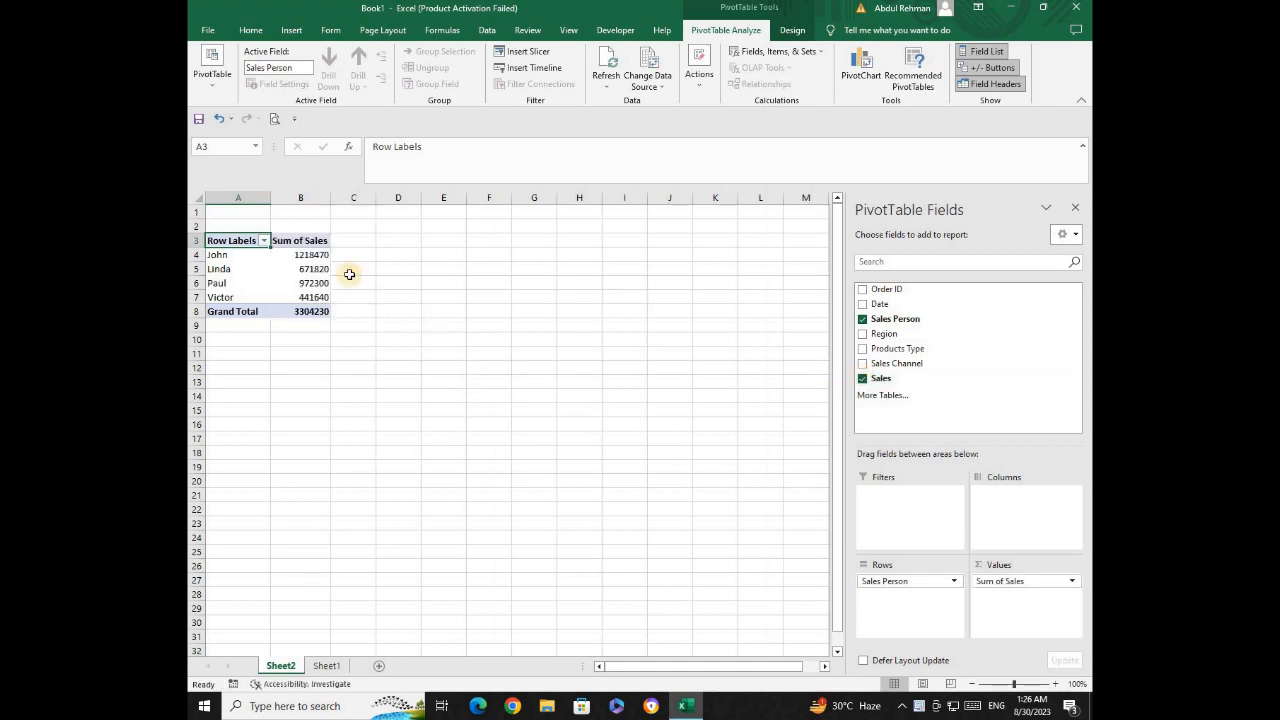
left_click_drag(318, 254, 326, 311)
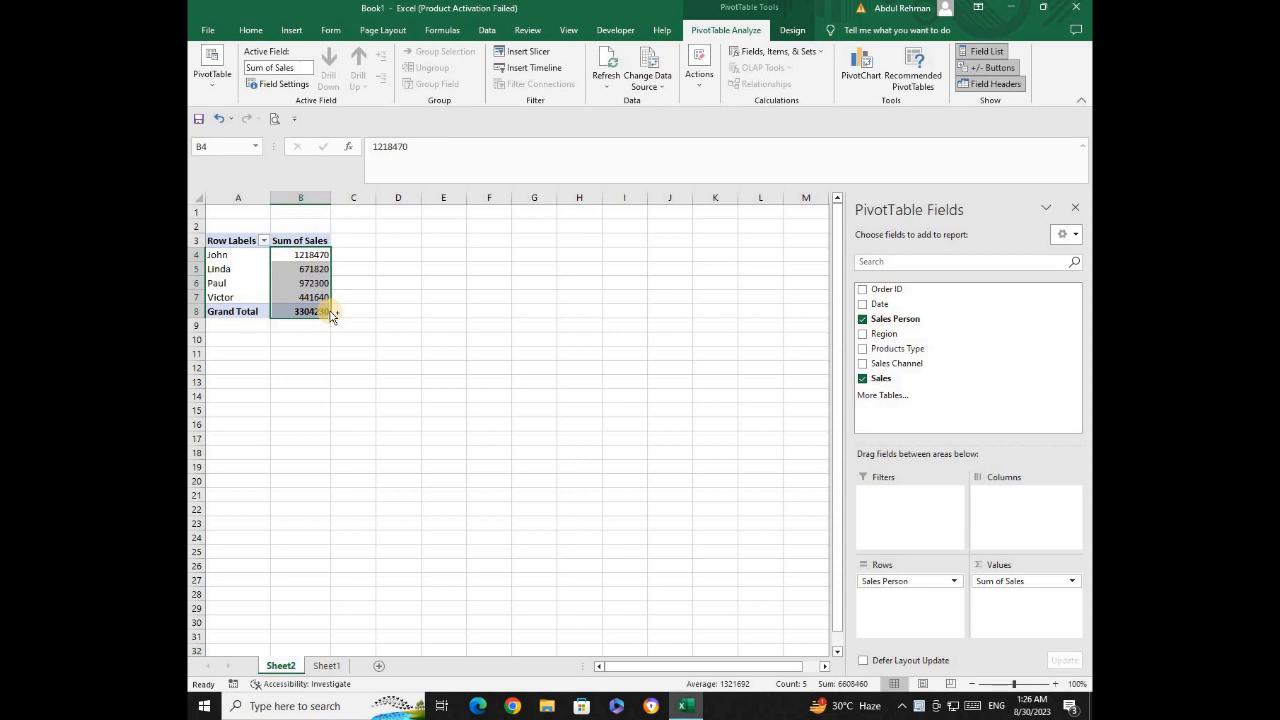
key("ctrl+1")
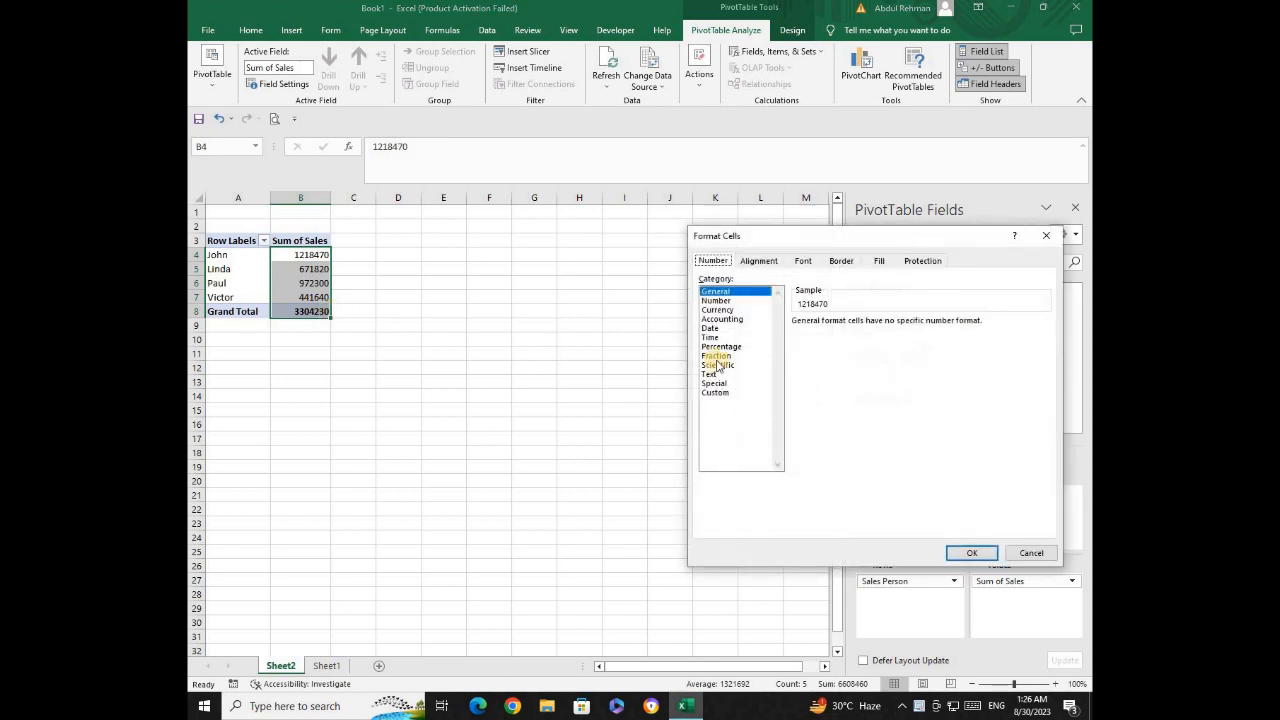
left_click(717, 309)
left_click(820, 377)
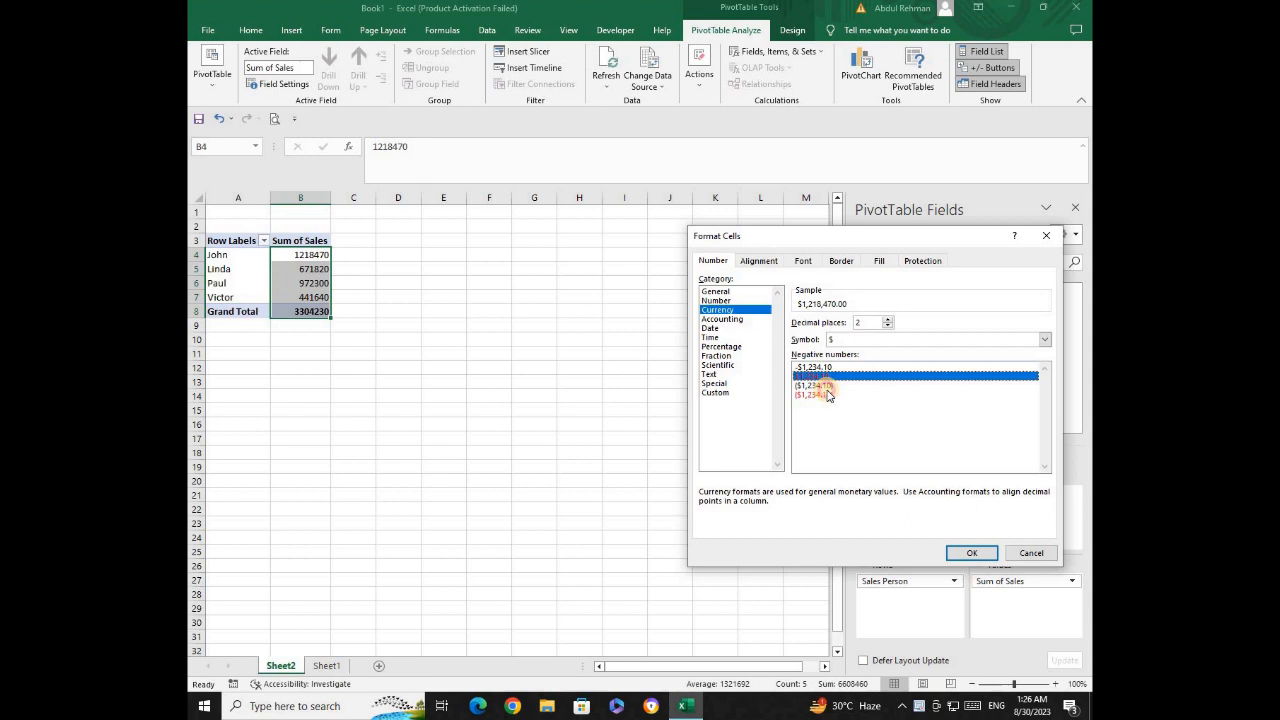
left_click(975, 553)
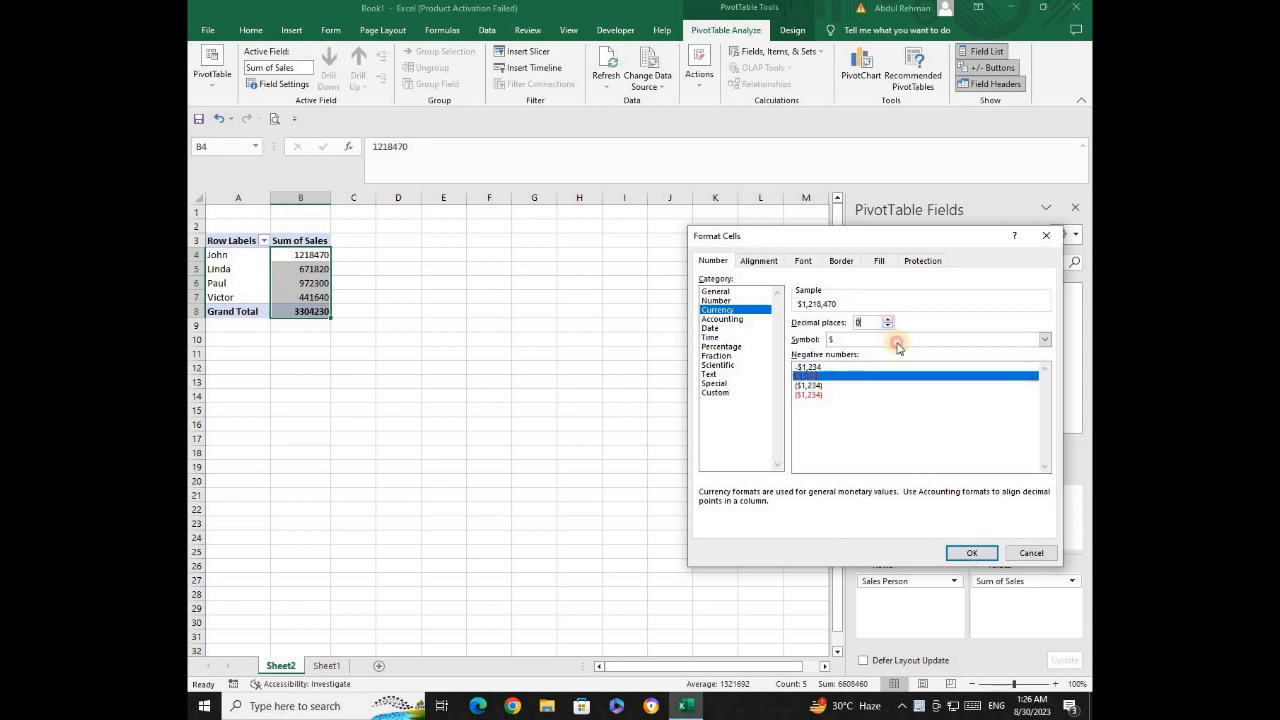
left_click(971, 553)
left_click(300, 410)
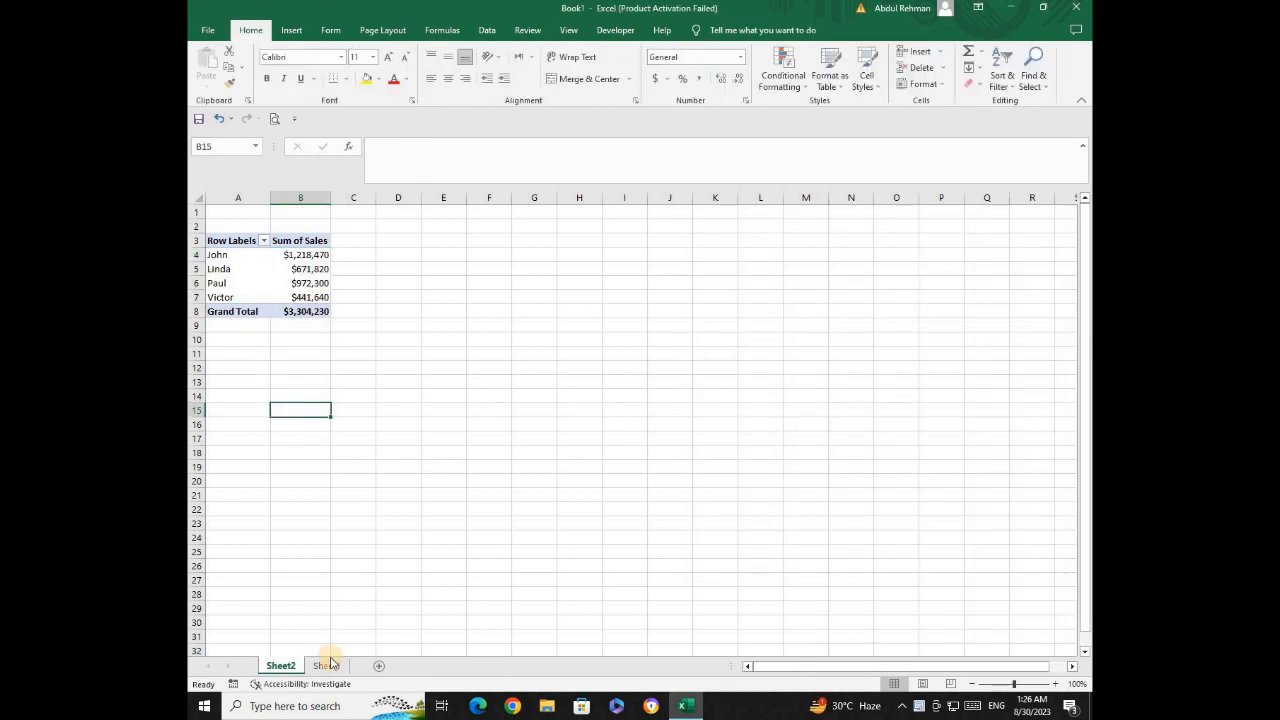
Rename Sheet1, which holds the source table, as data.
left_click(326, 665)
right_click(326, 665)
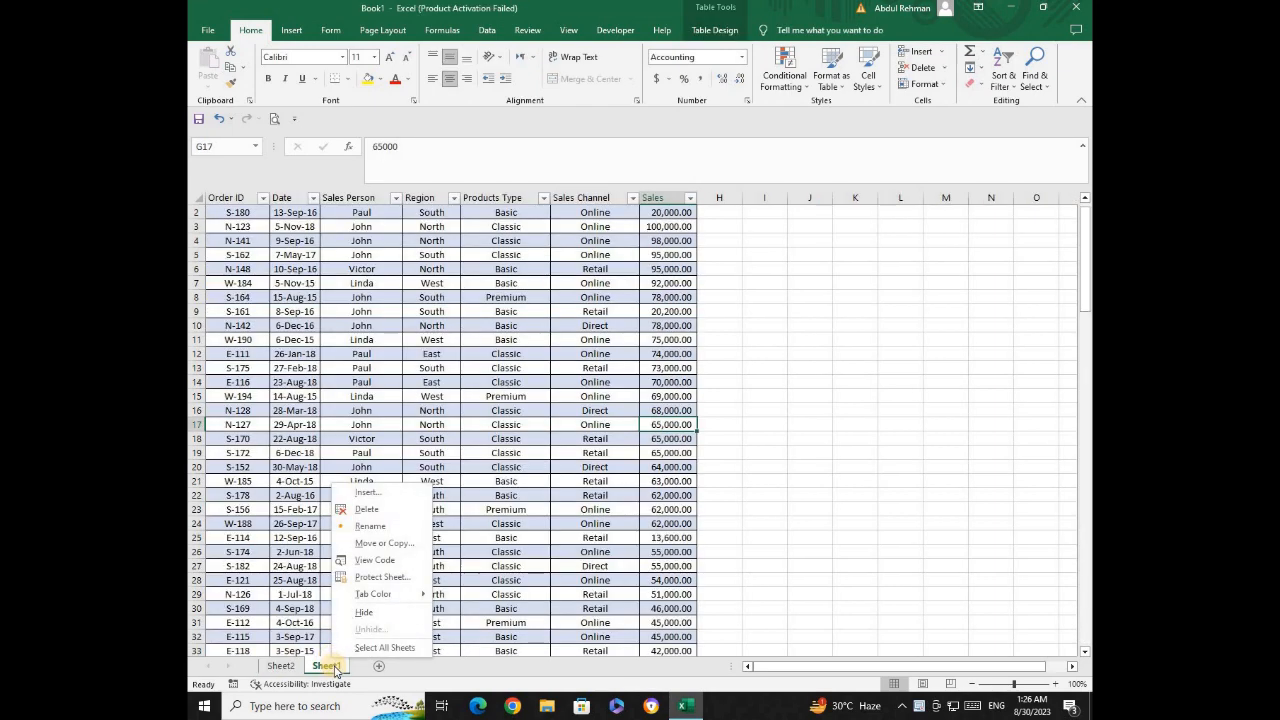
key("Escape")
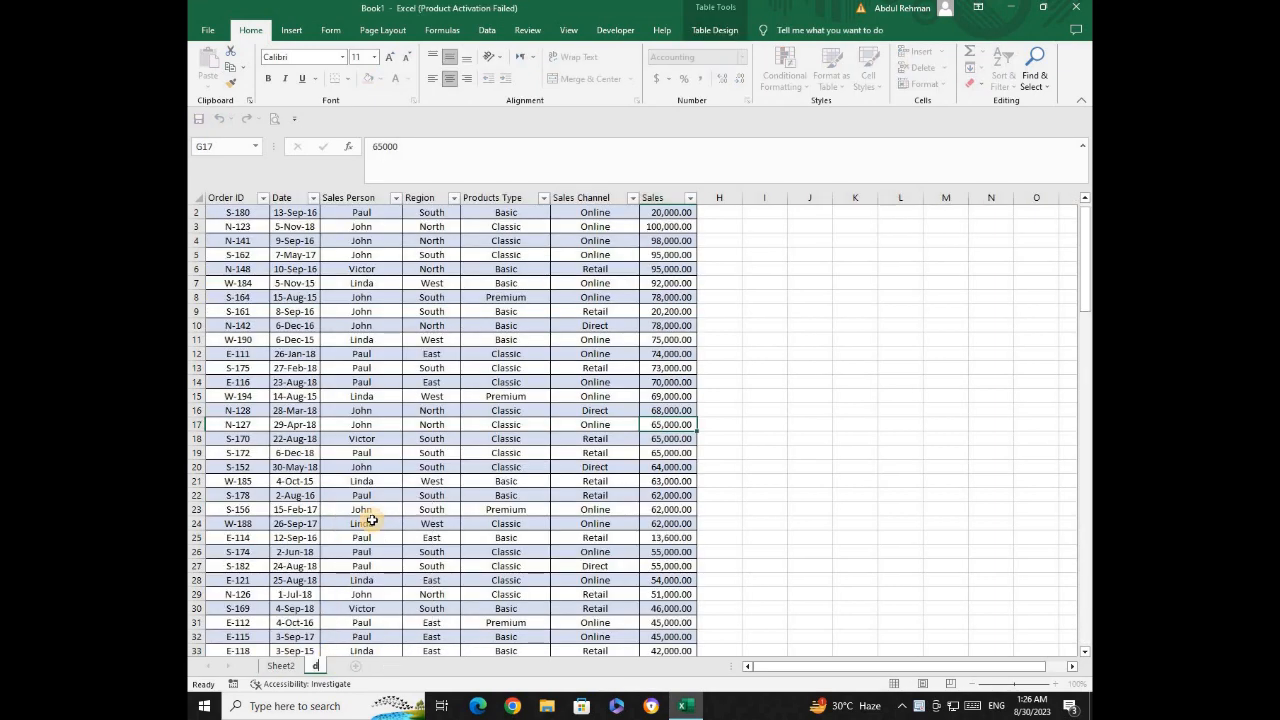
Rename Sheet2, which holds the sales person pivot table, as saleman.
right_click(280, 665)
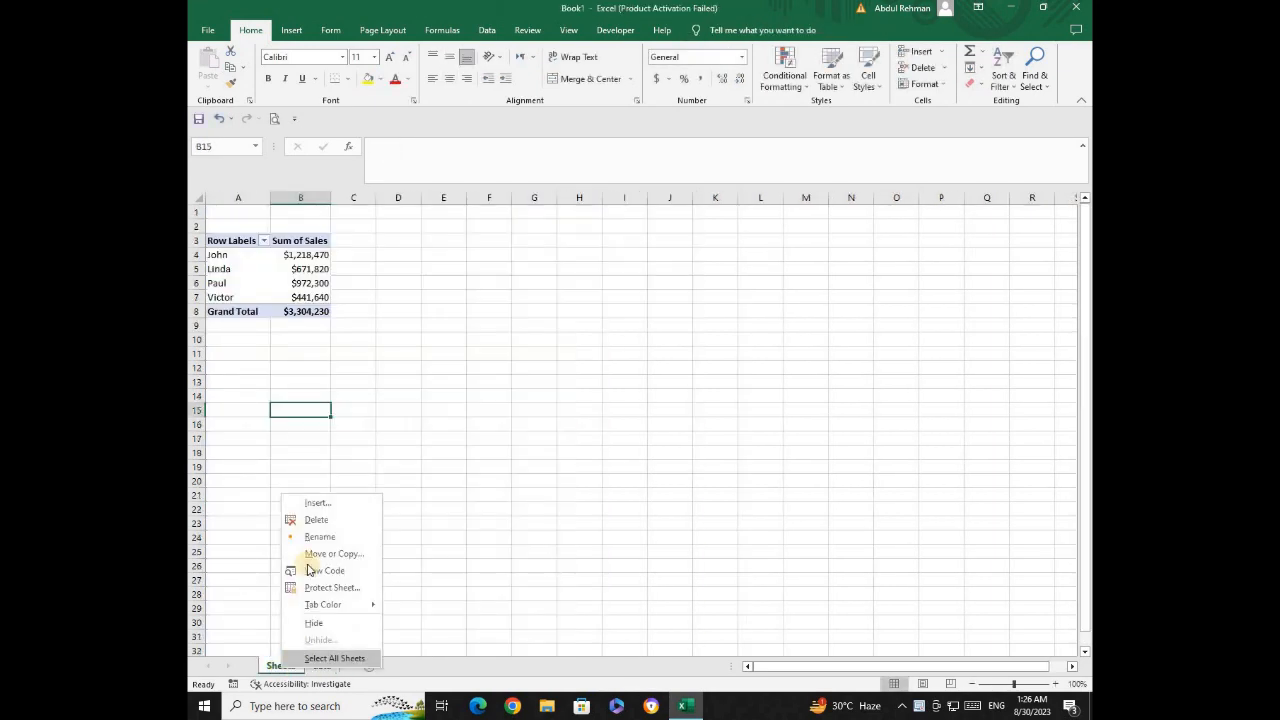
left_click(316, 532)
type("salema")
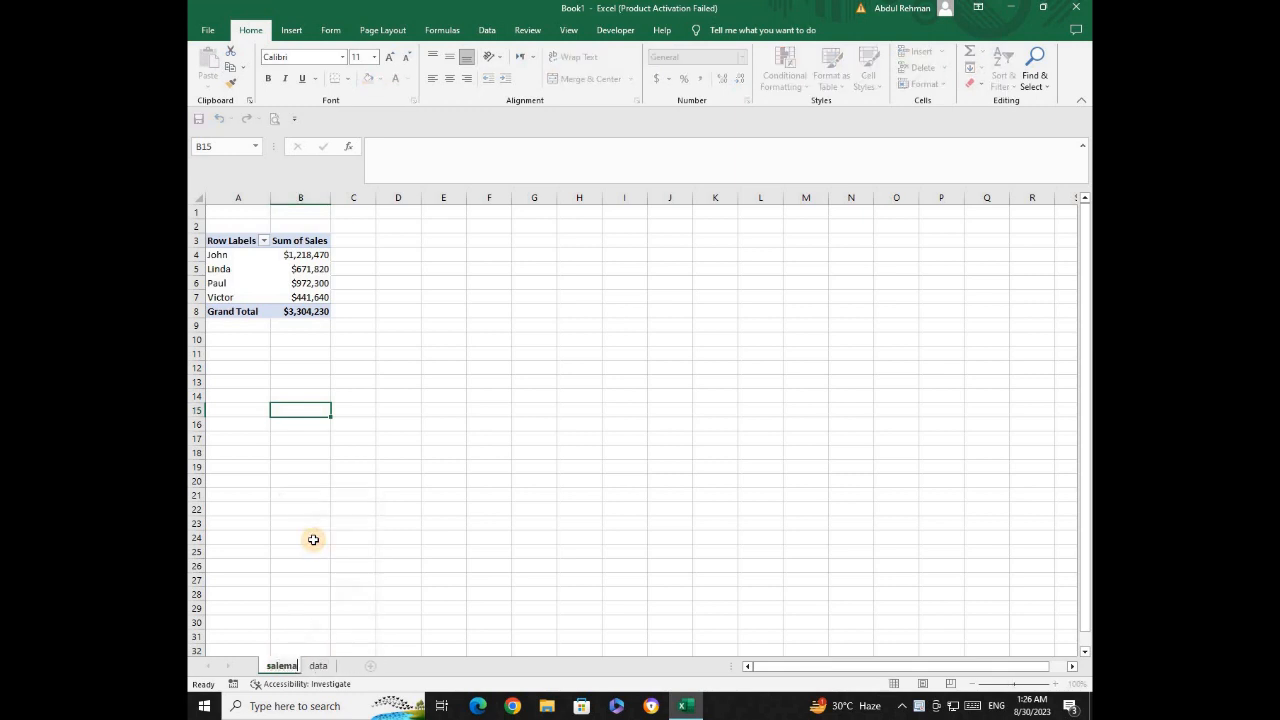
type("n")
key("Return")
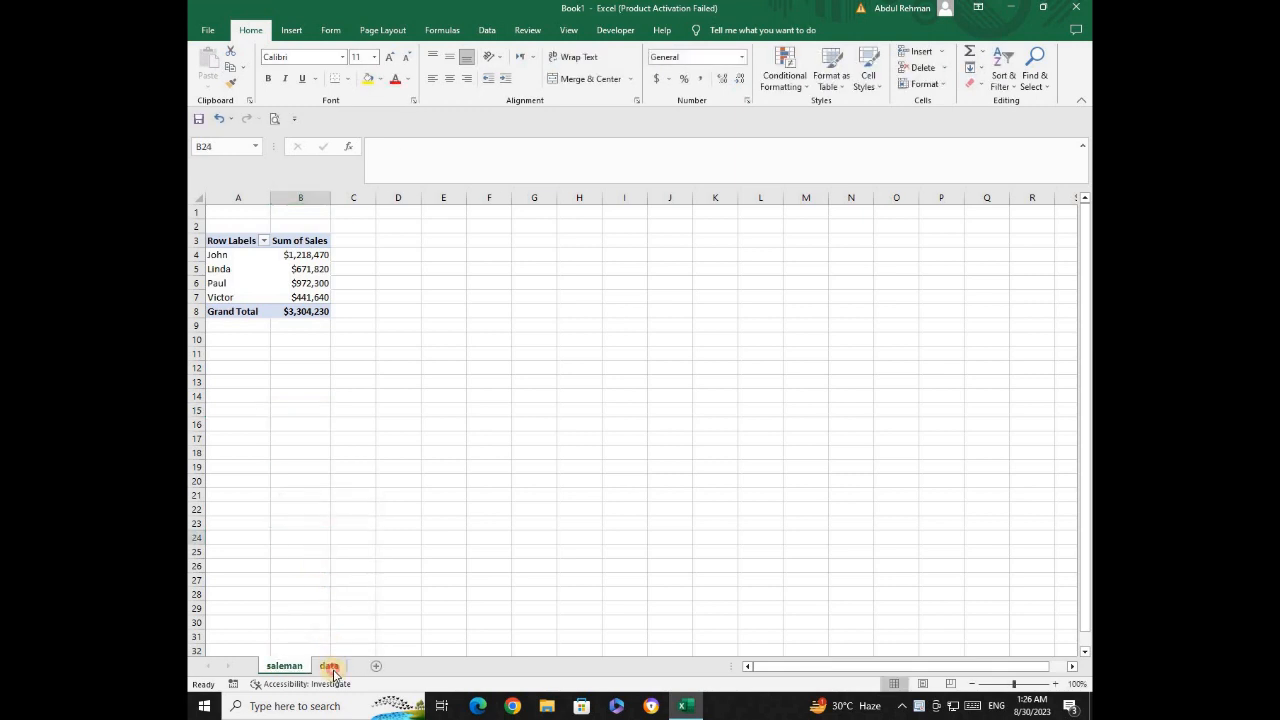
Move the data sheet in front of the saleman sheet.
left_click(329, 666)
left_click_drag(288, 668, 288, 668)
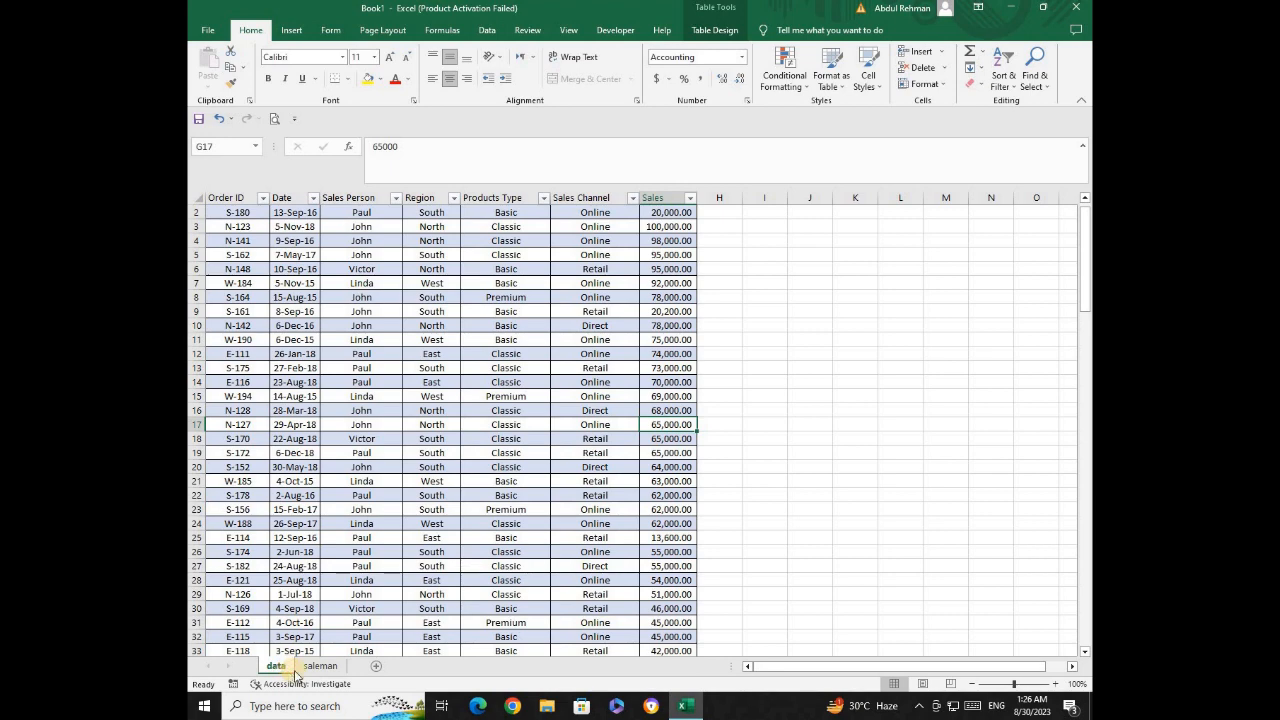
left_click(748, 497)
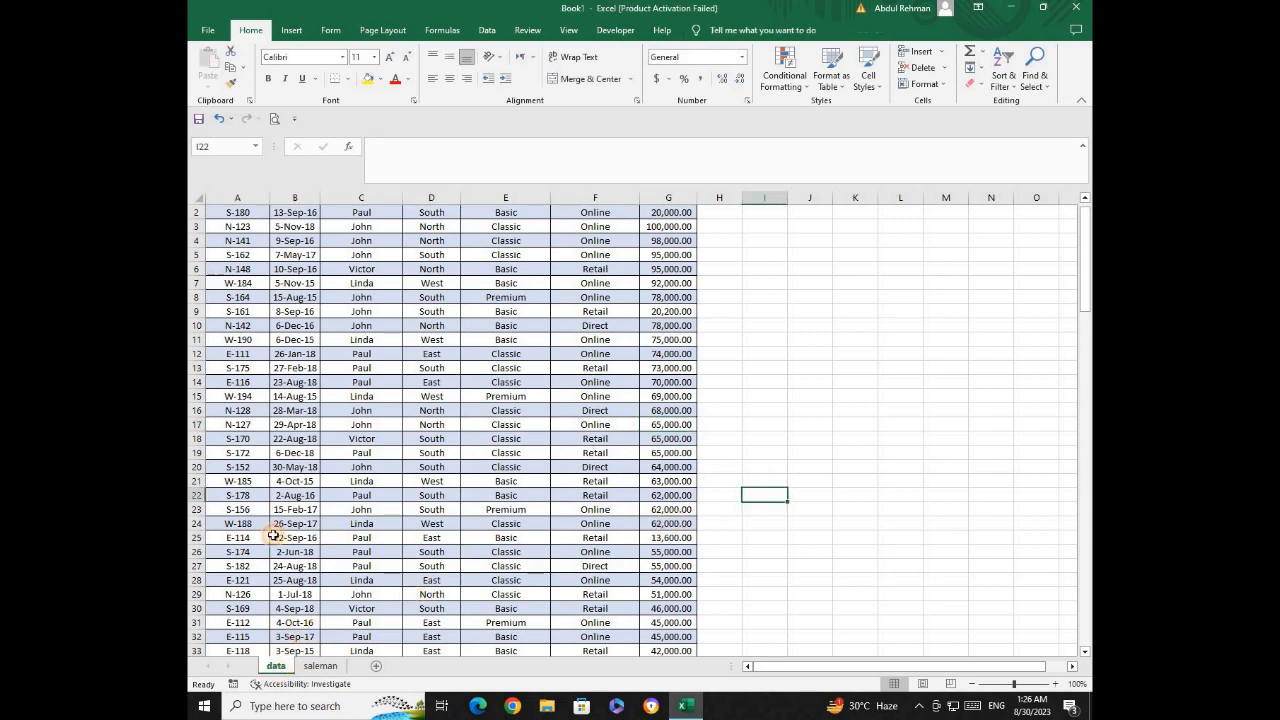
Select the whole sales table including its headers and create a pivot table from it on a new worksheet.
scroll(273, 536, "up", 1)
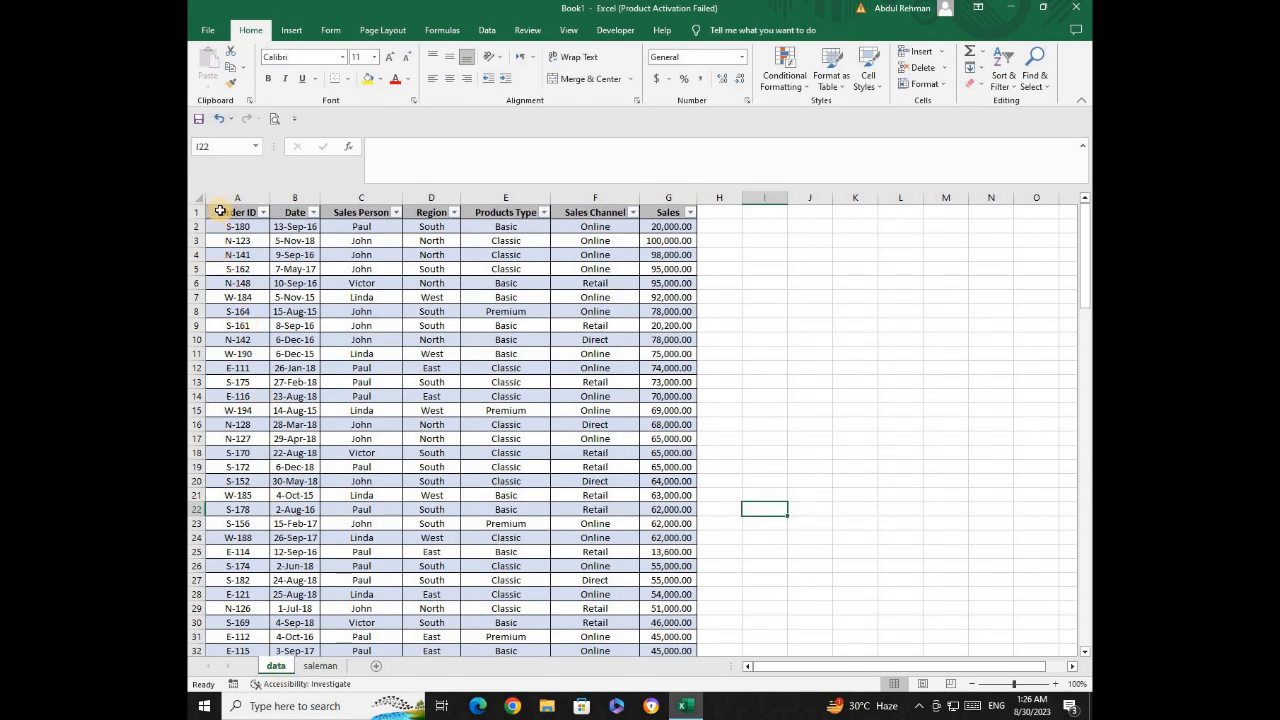
left_click(215, 211)
key("ctrl+shift+Down")
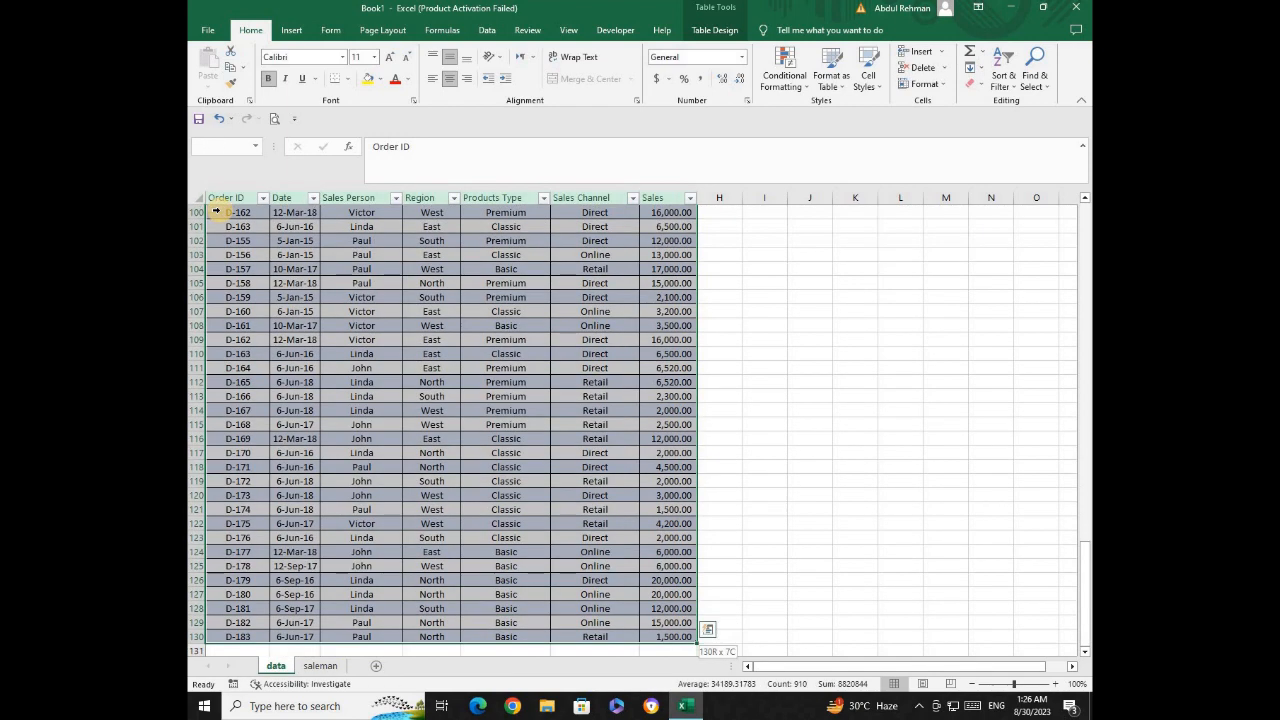
left_click(296, 29)
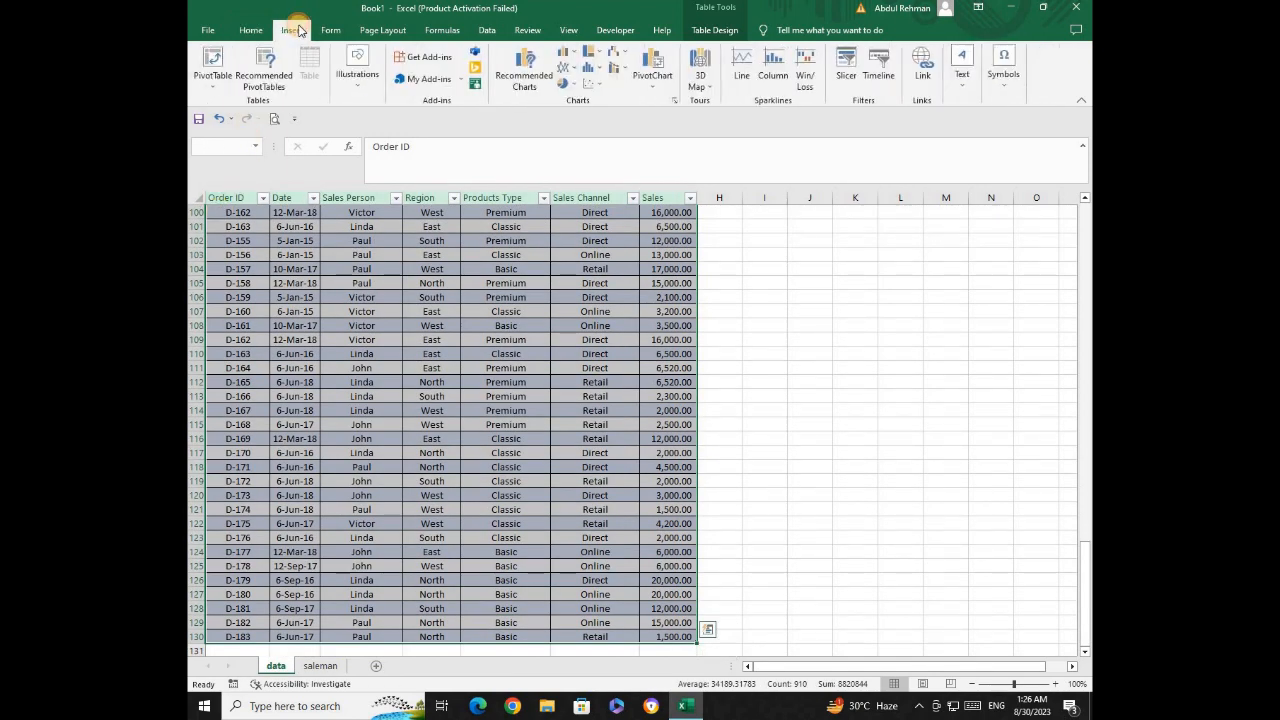
left_click(213, 65)
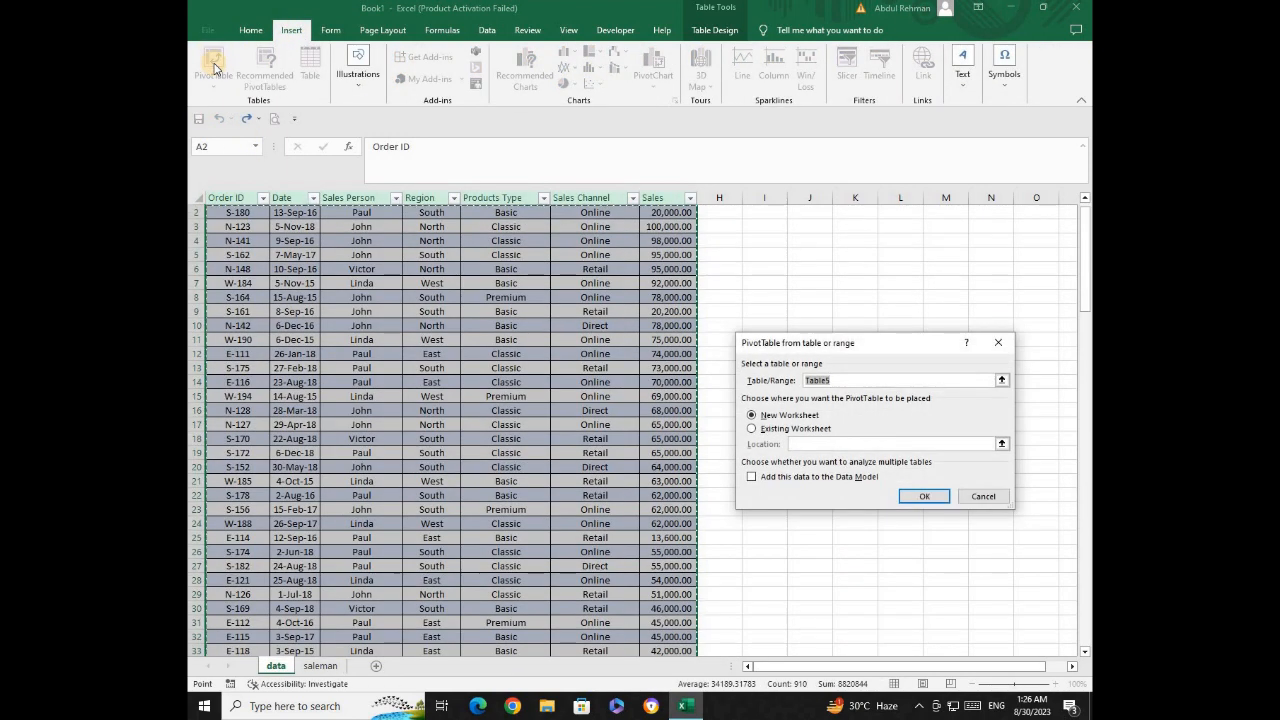
left_click(921, 498)
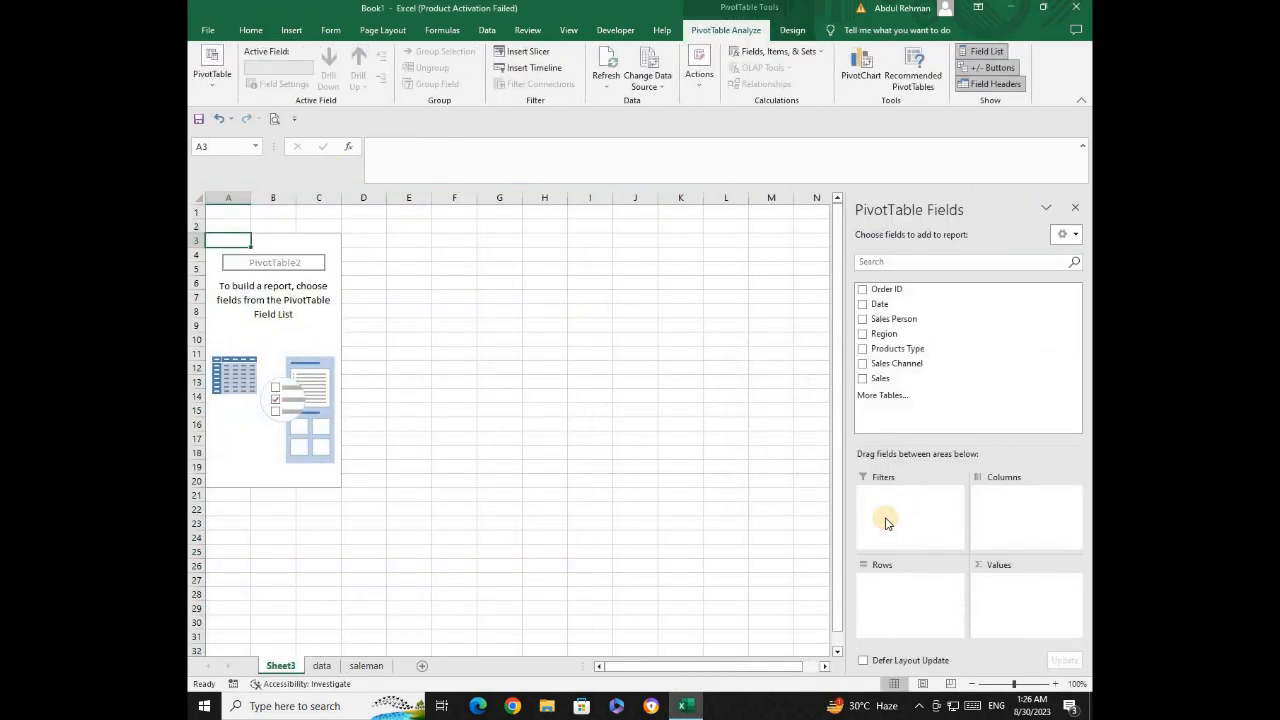
Summarise Sales by Region in the new pivot table and format its values as $ currency with 0 decimals and red negatives.
left_click(862, 334)
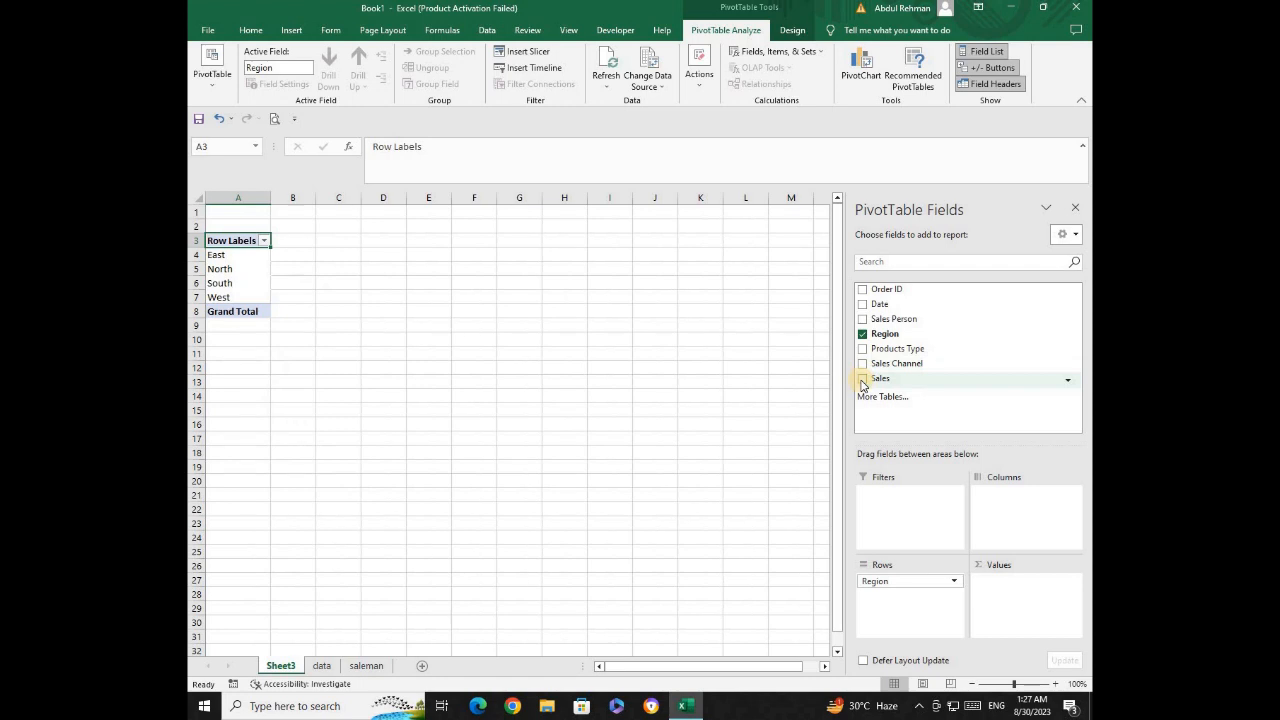
left_click(862, 379)
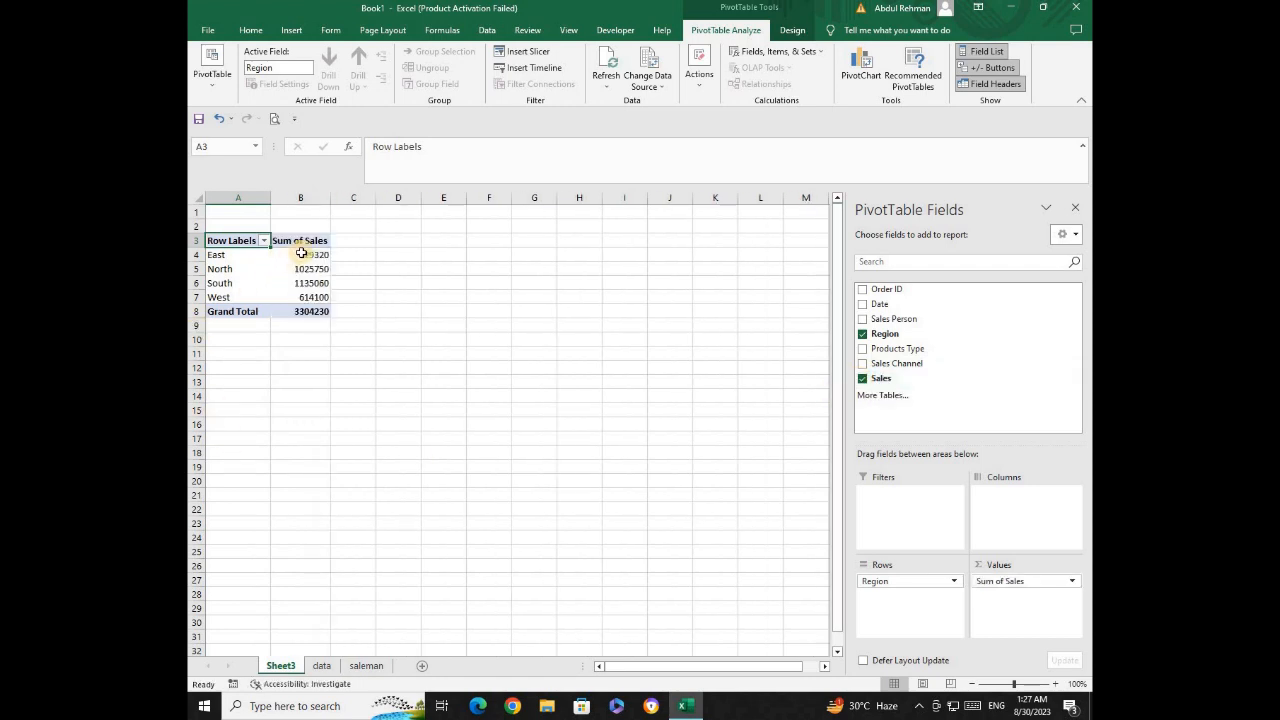
left_click_drag(305, 254, 305, 311)
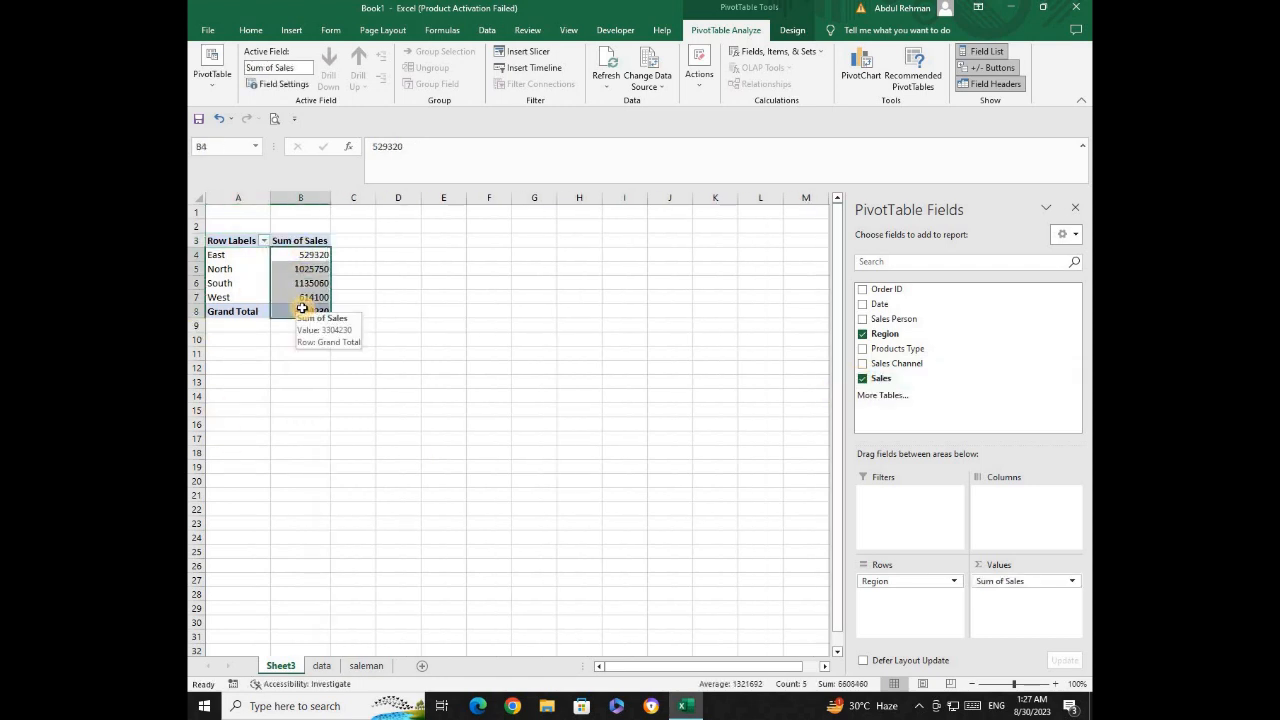
key("ctrl+1")
left_click(716, 310)
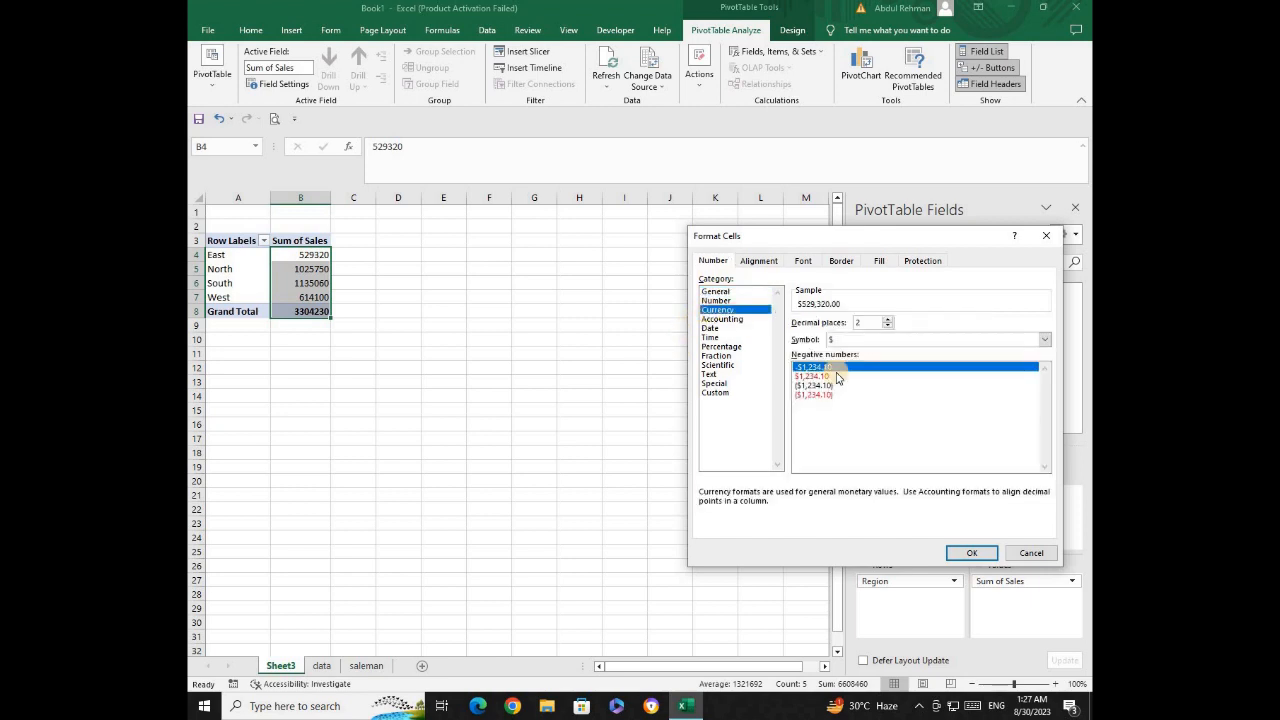
left_click(820, 375)
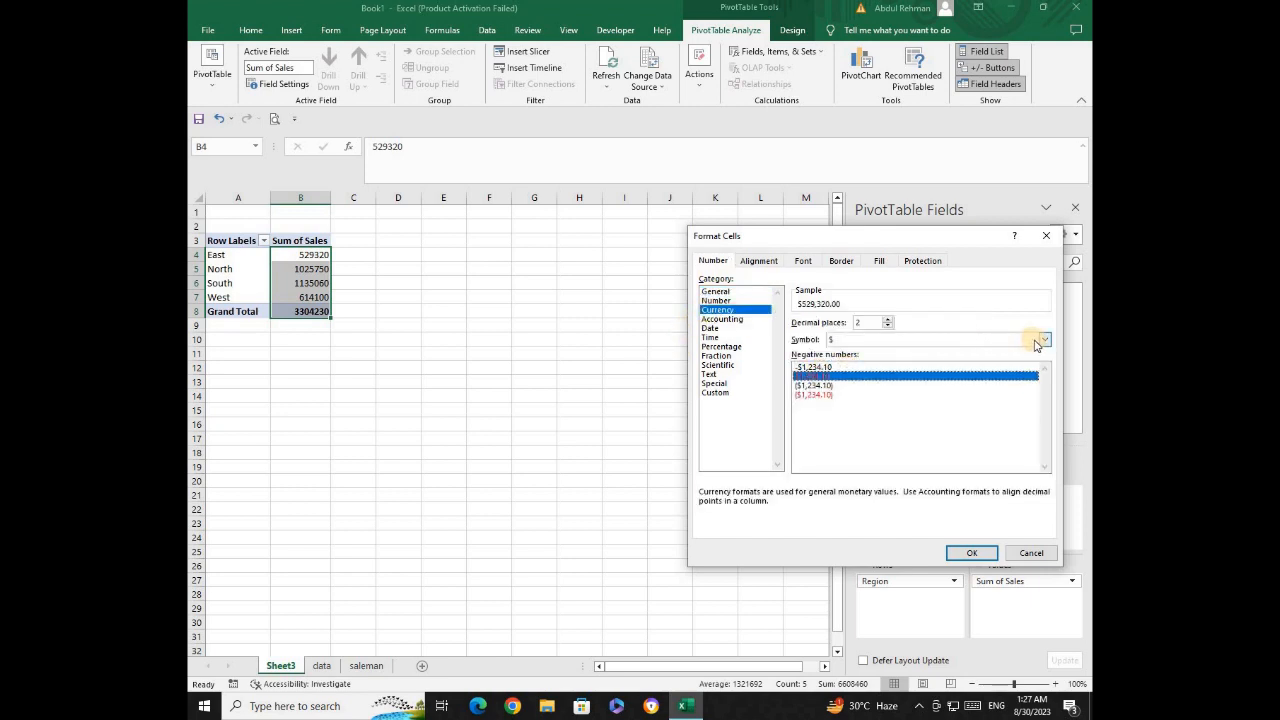
left_click(971, 552)
left_click(760, 481)
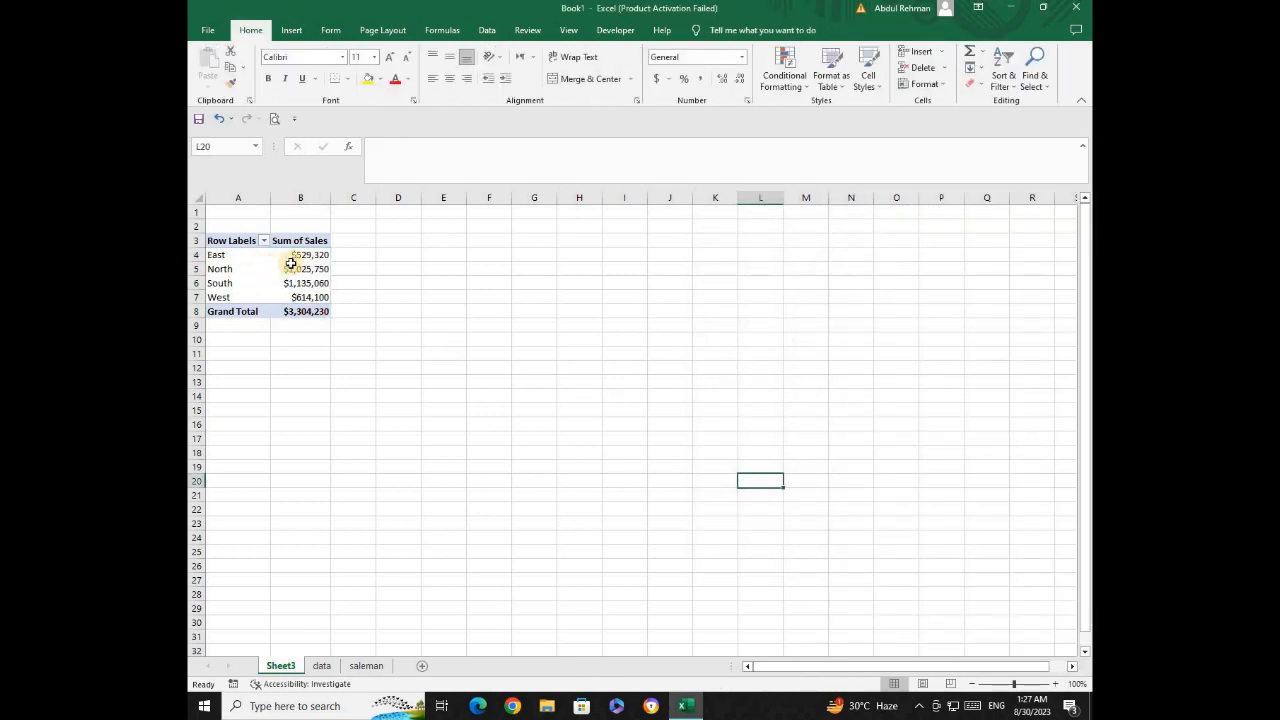
Return to the data sheet and create another pivot table from its table on a new worksheet.
left_click(282, 268)
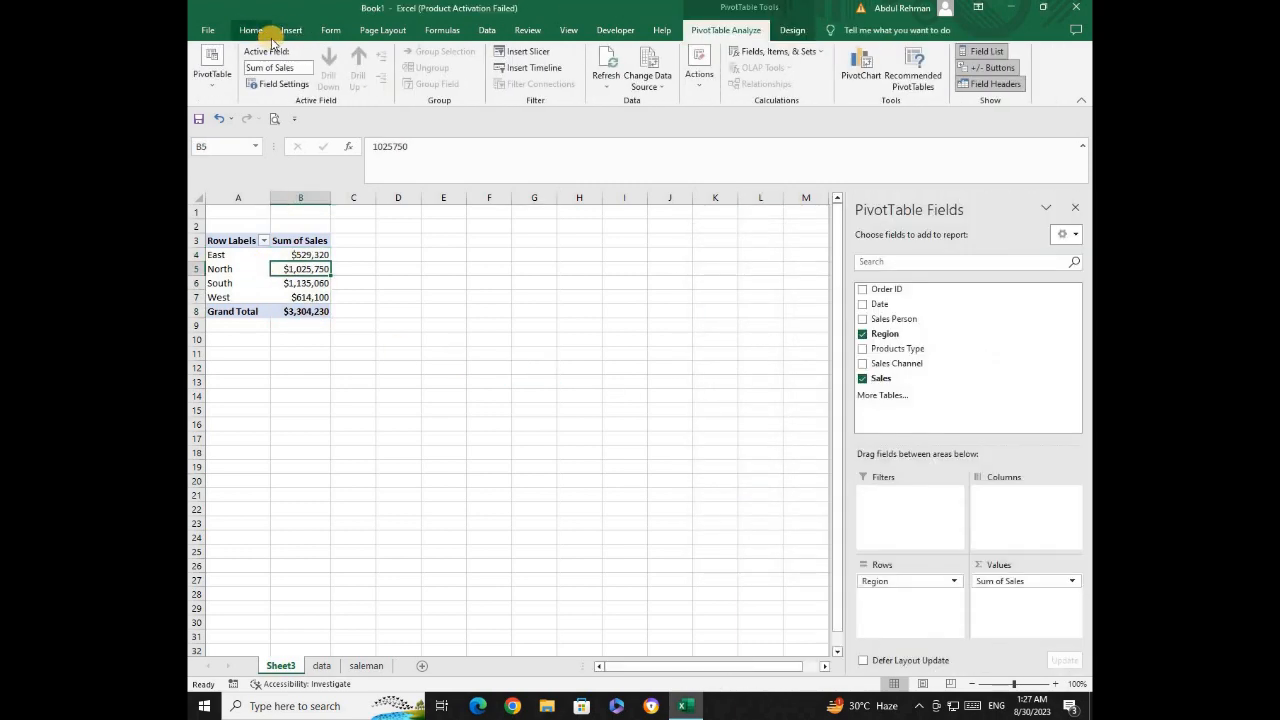
left_click(322, 665)
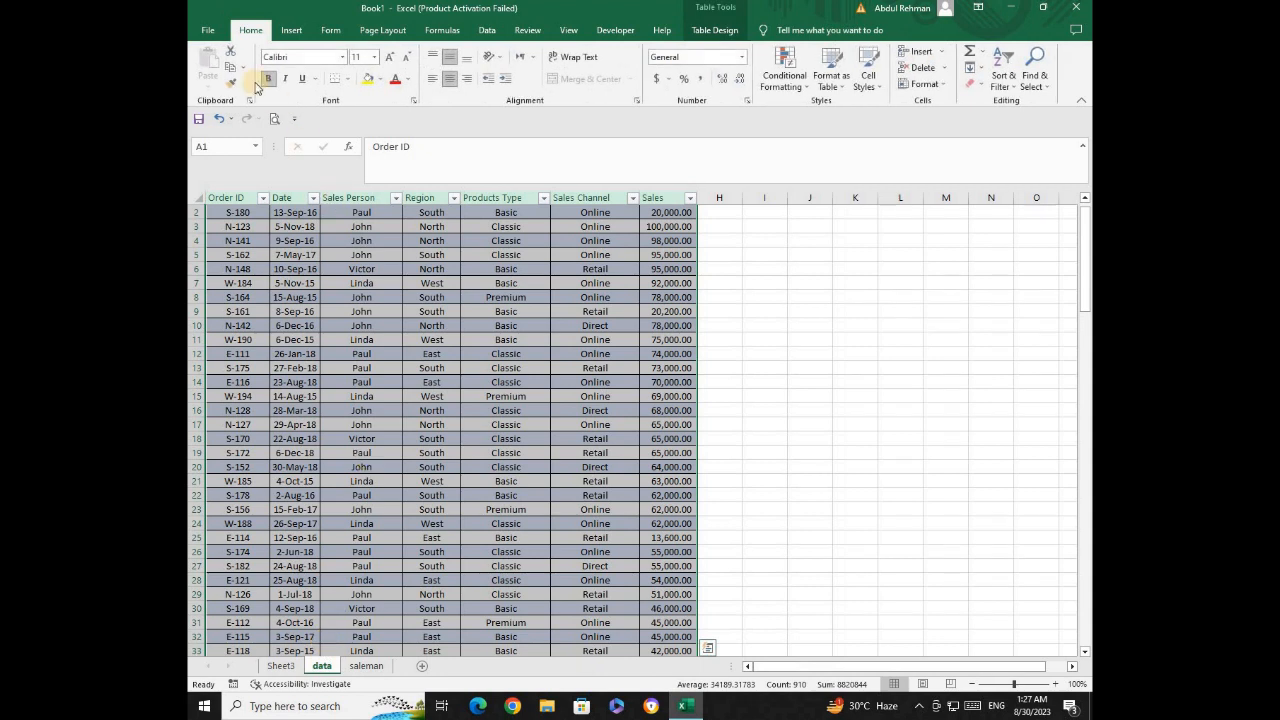
left_click(291, 30)
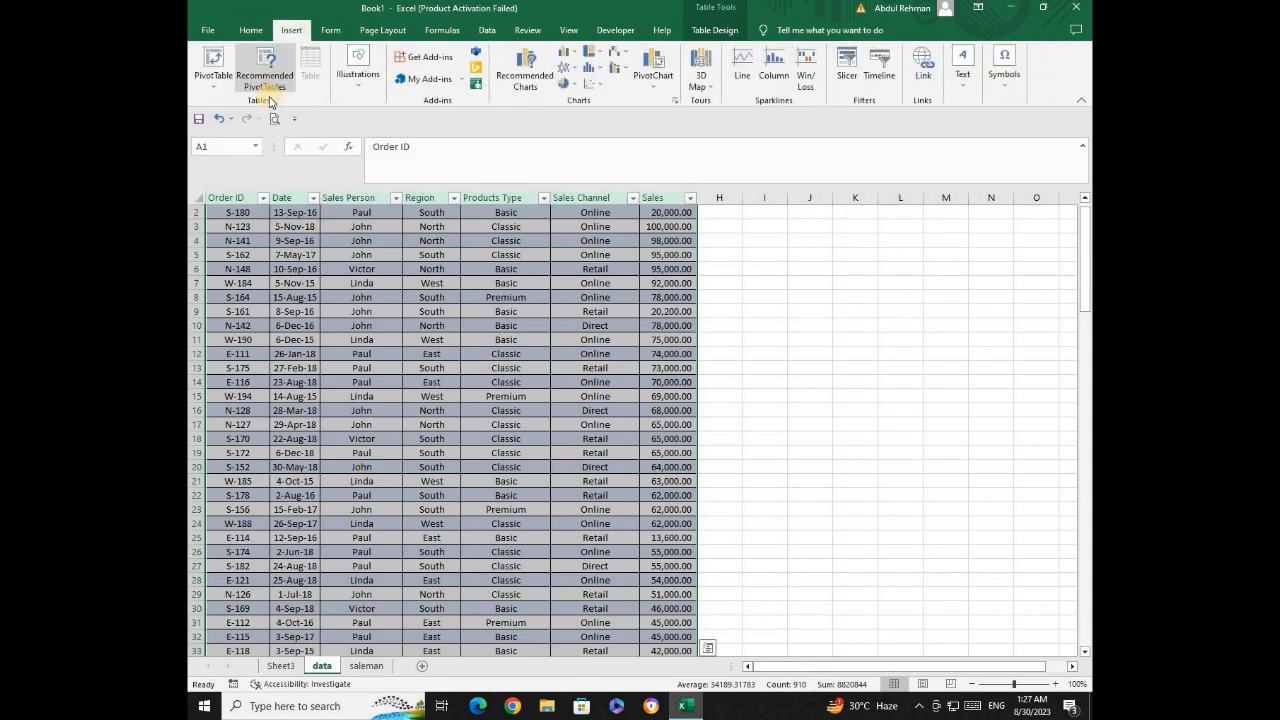
left_click(209, 88)
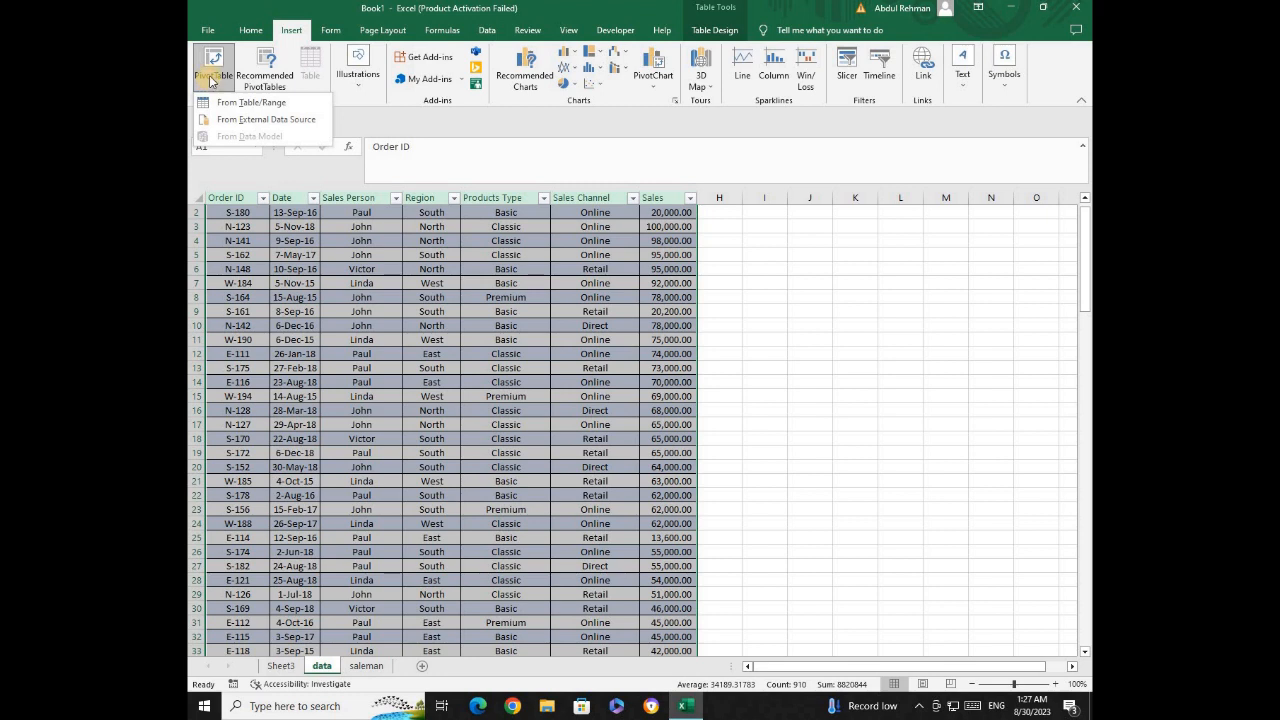
left_click(228, 103)
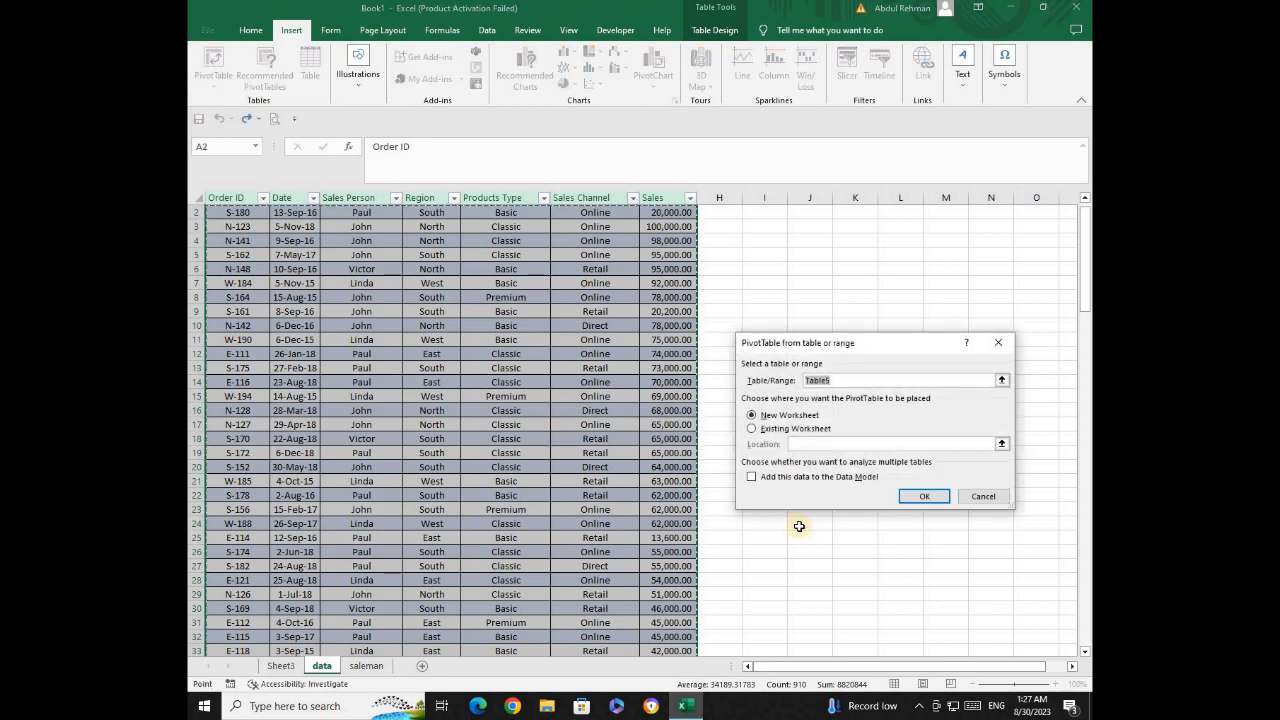
left_click(914, 504)
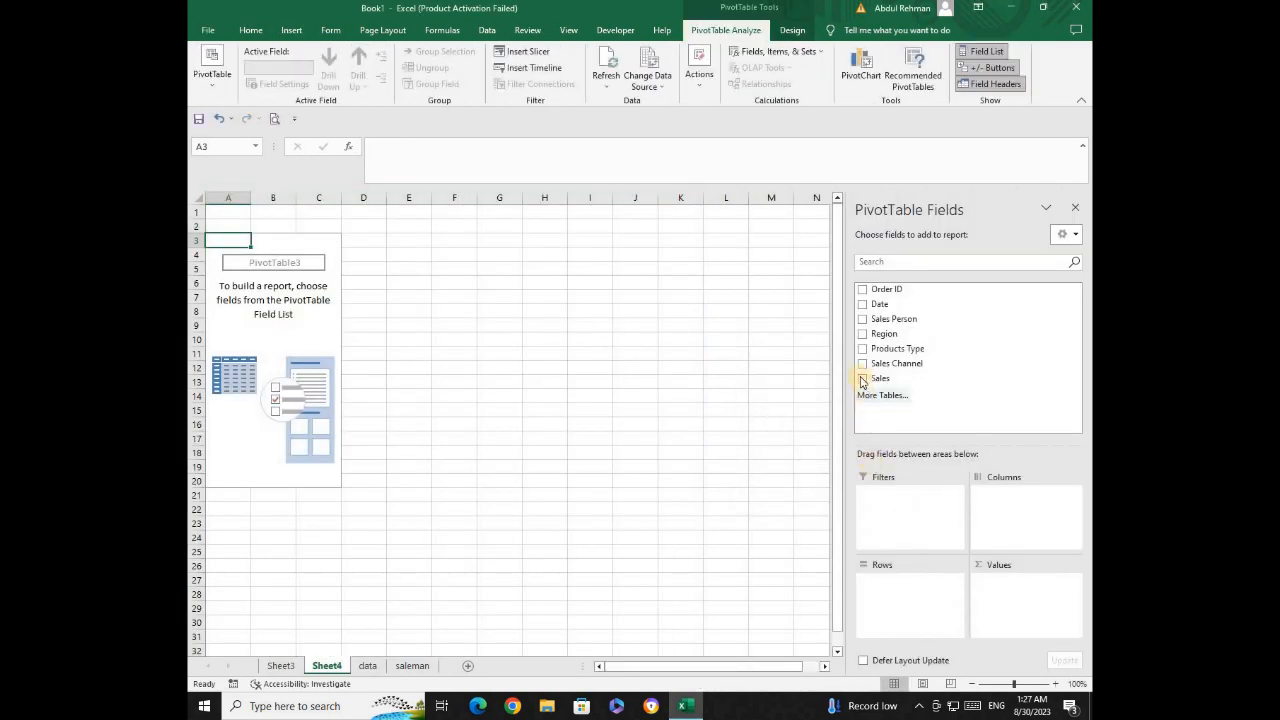
Add Products Type and Sales to the empty pivot table, and replace Products Type with Date as the row field.
left_click(863, 348)
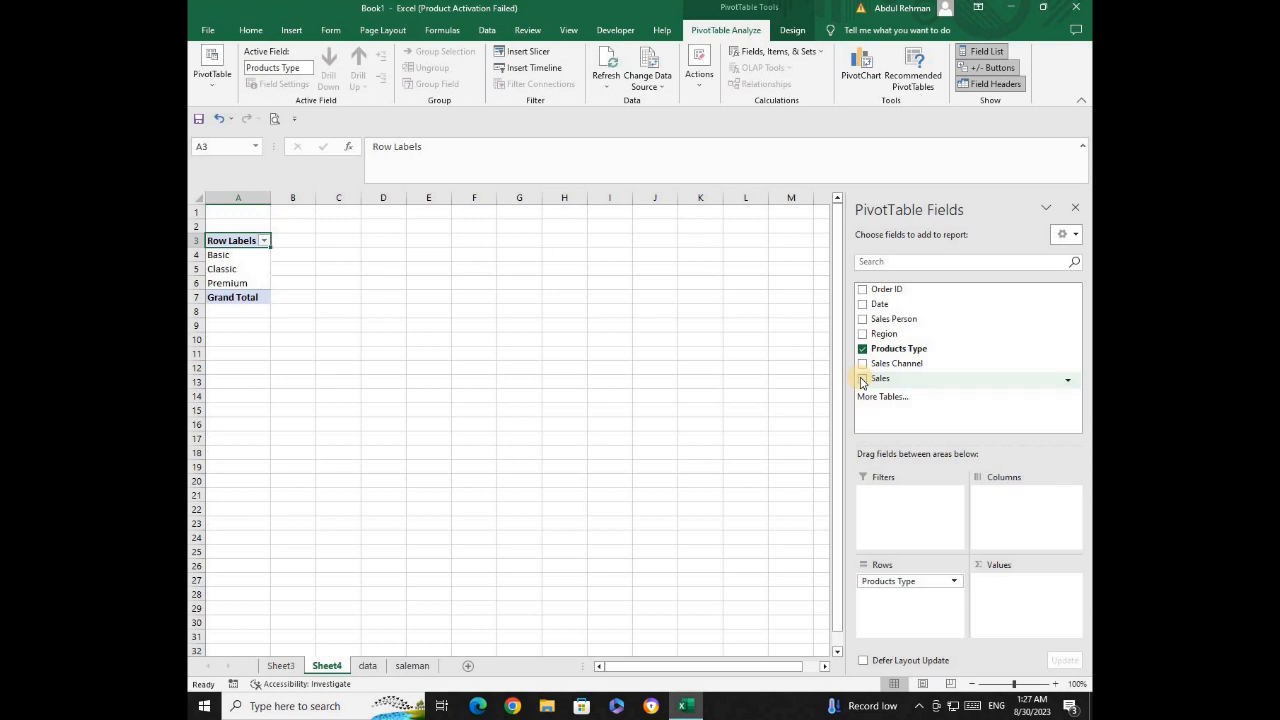
left_click(862, 379)
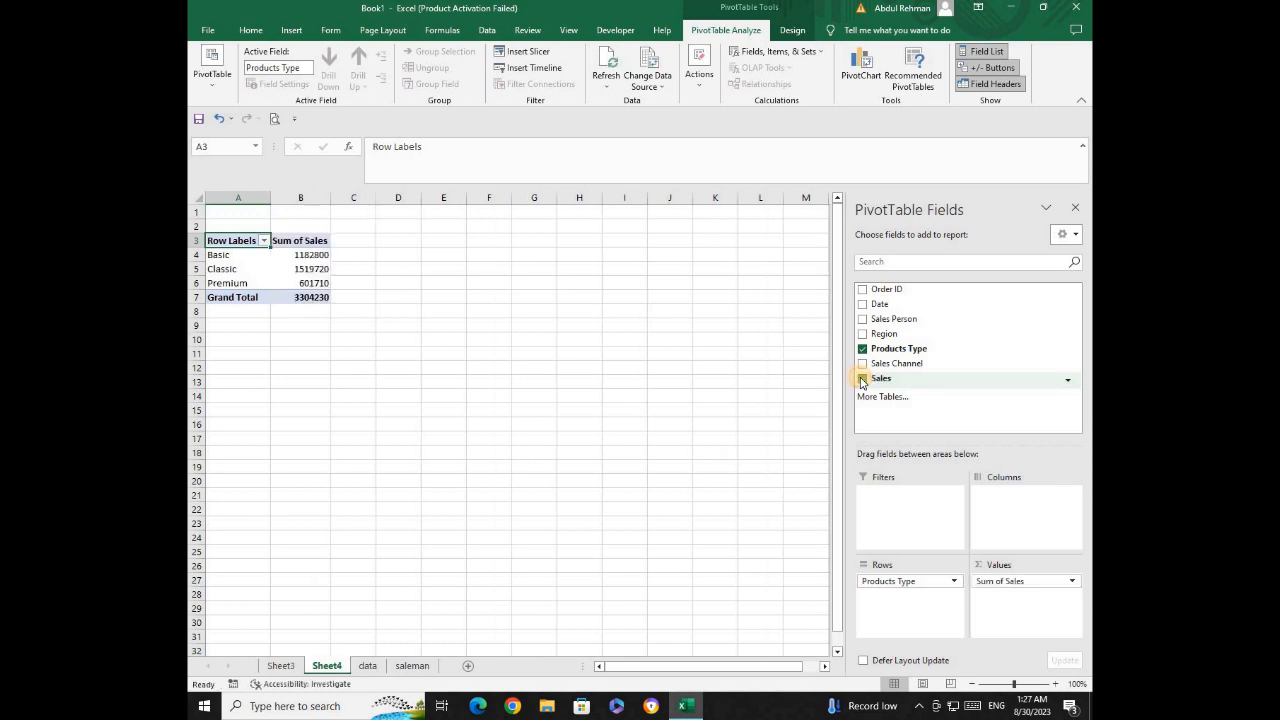
left_click(862, 304)
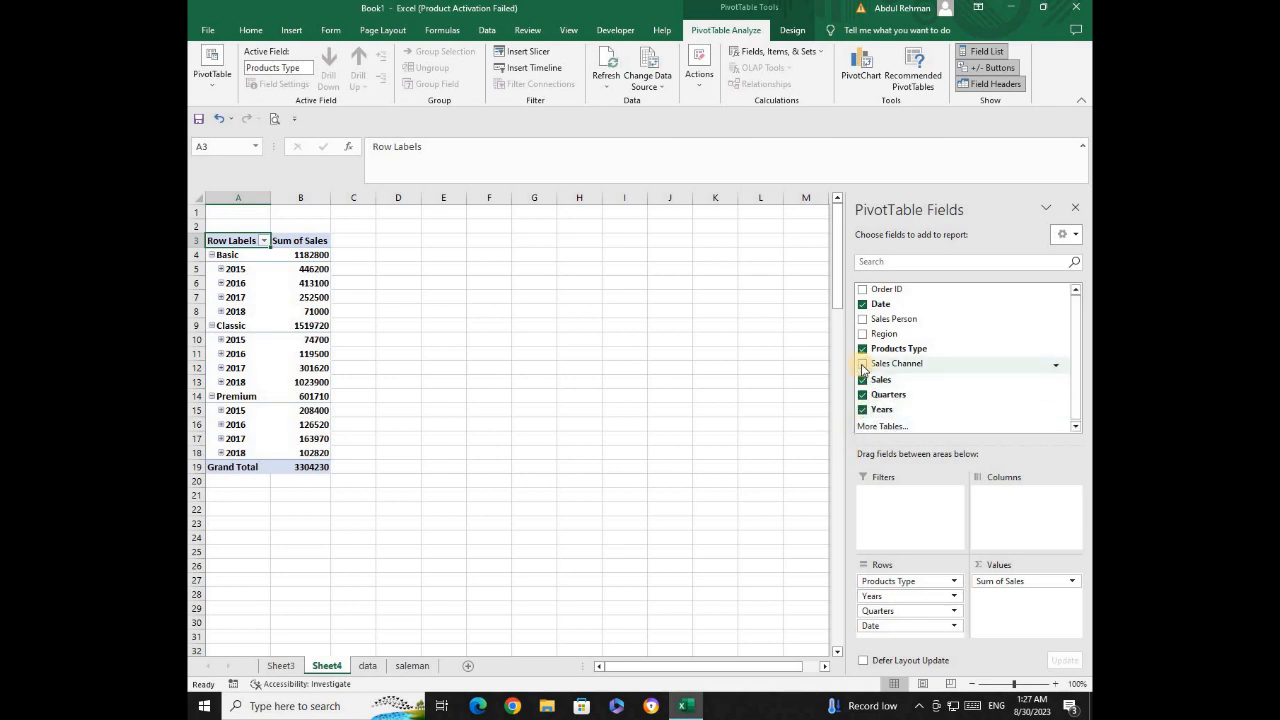
left_click(861, 349)
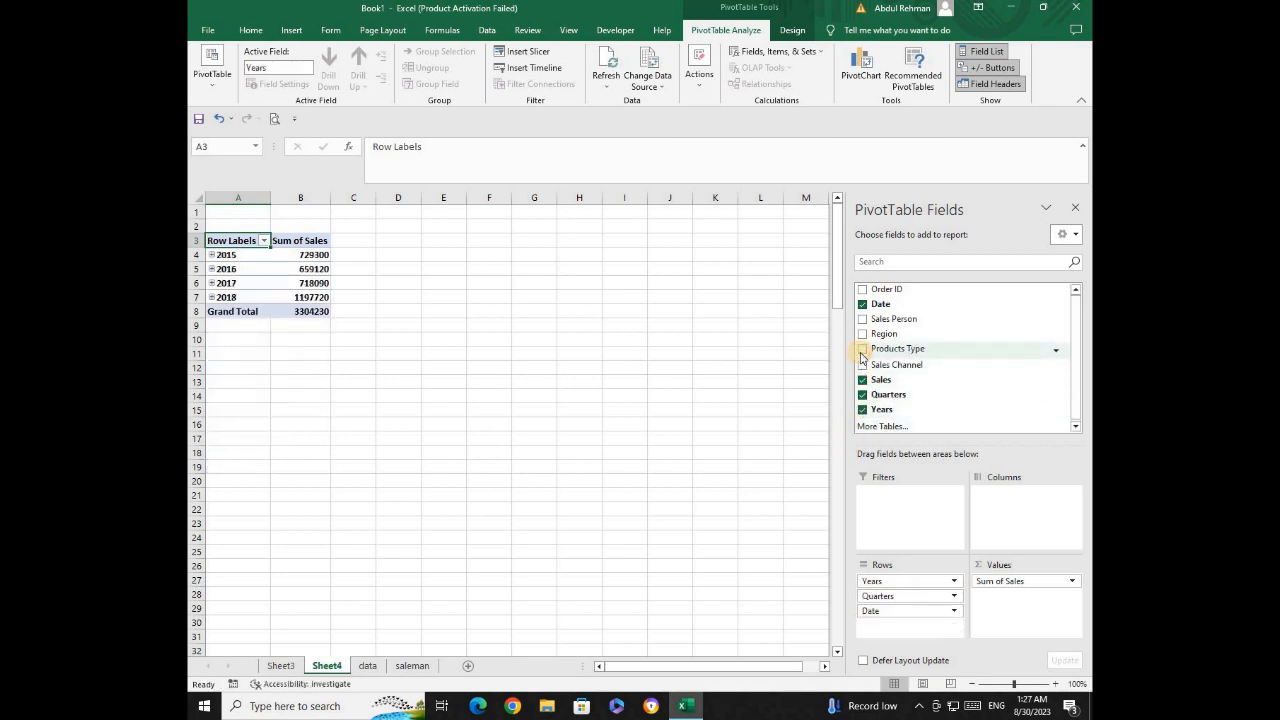
Expand the entire Years field of the pivot table to show the quarters under every year.
left_click(212, 256)
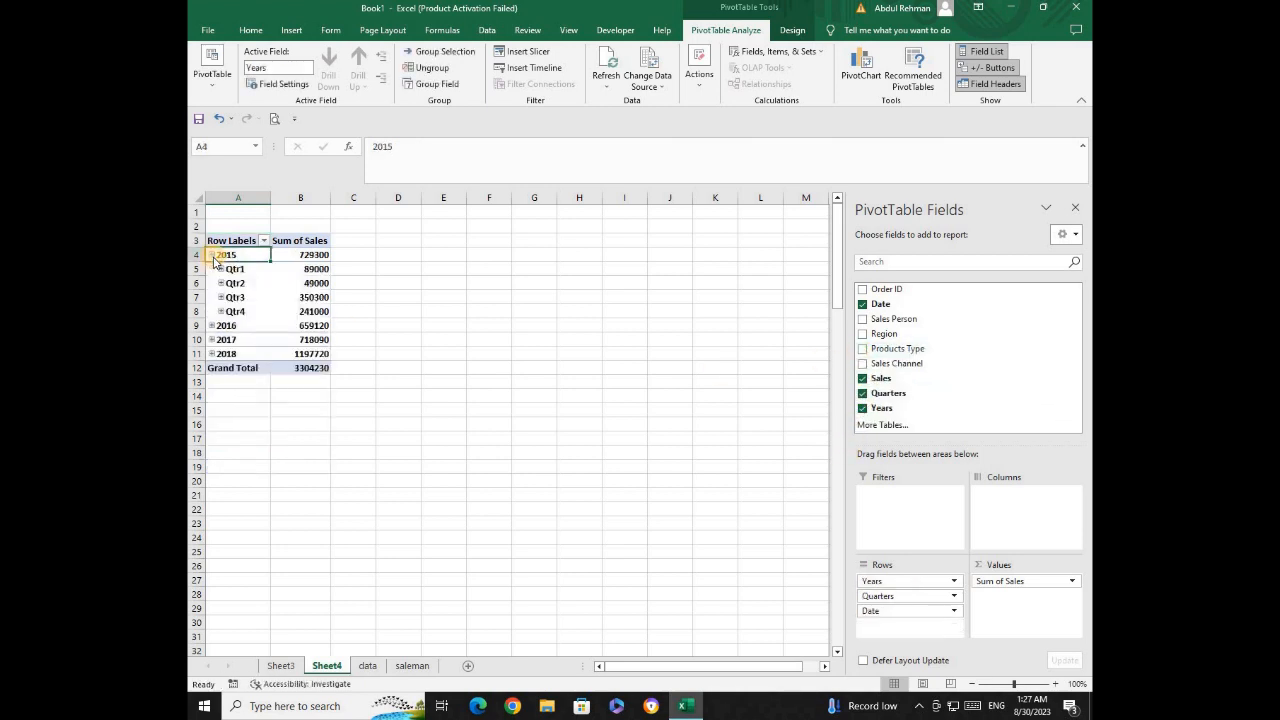
right_click(214, 261)
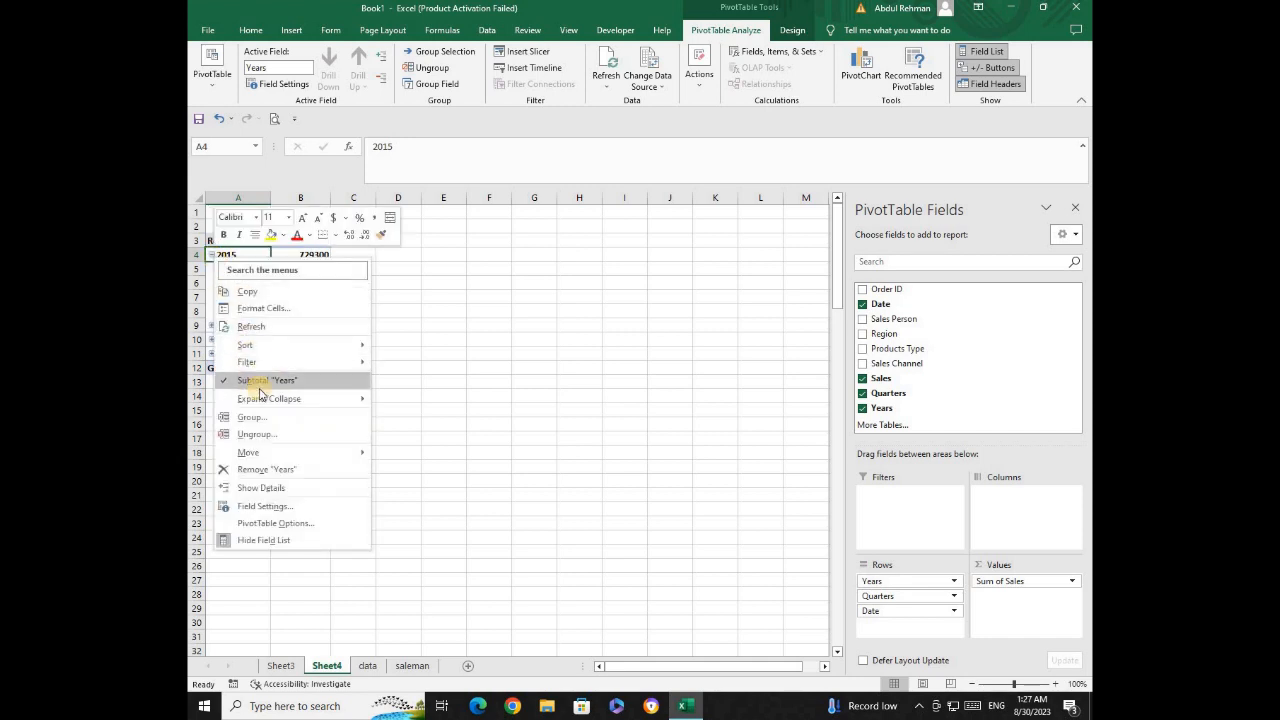
mouse_move(334, 402)
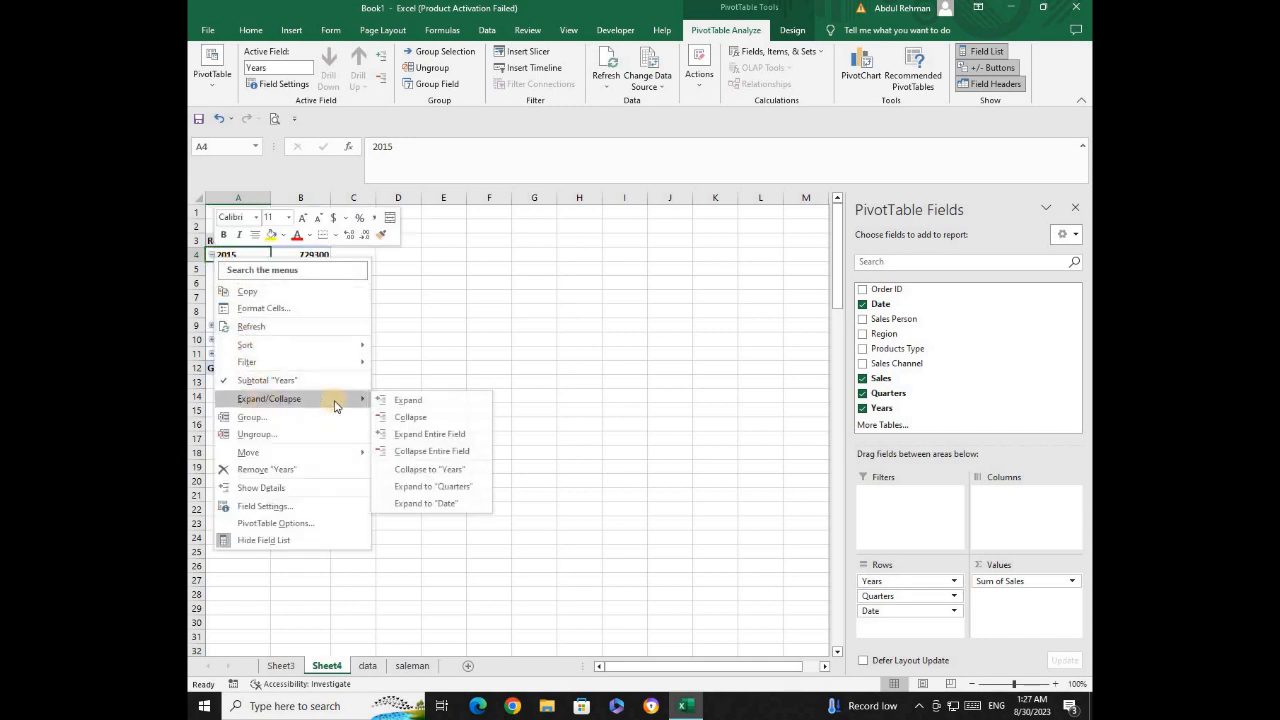
left_click(436, 452)
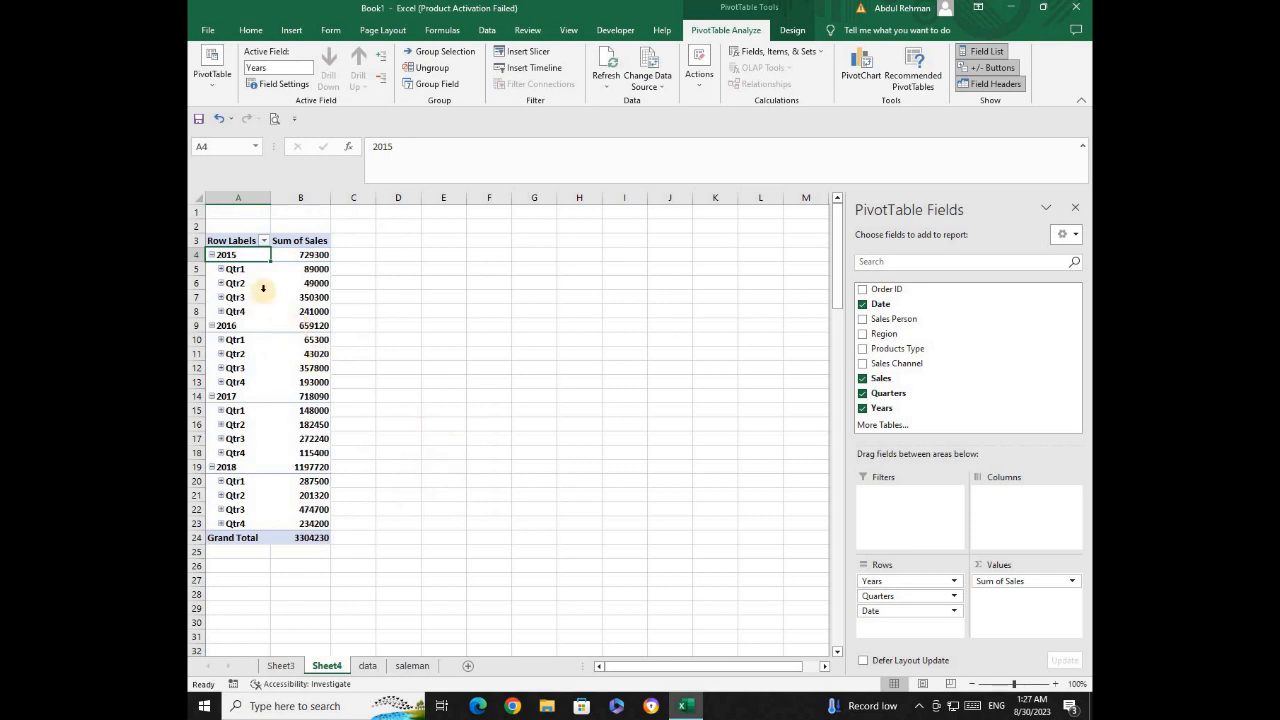
Expand the entire Quarters field of the pivot table to show the months, and look through the expanded rows.
left_click(240, 270)
right_click(242, 270)
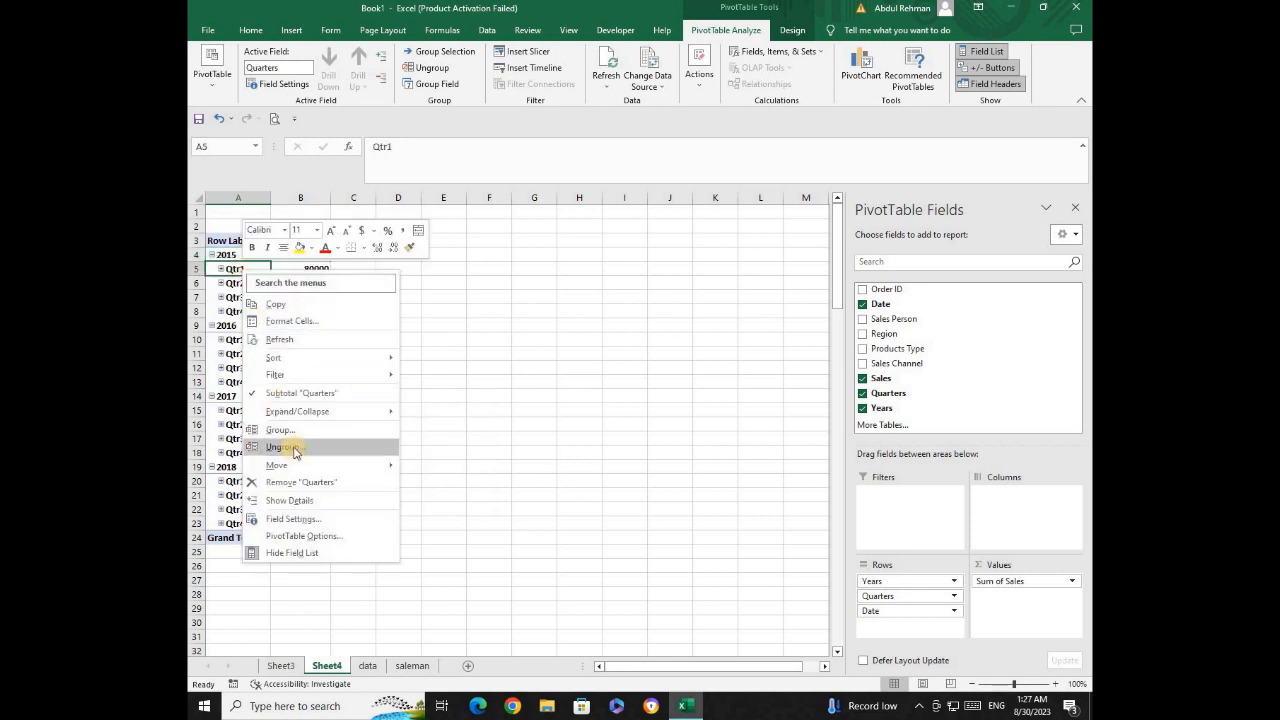
mouse_move(368, 411)
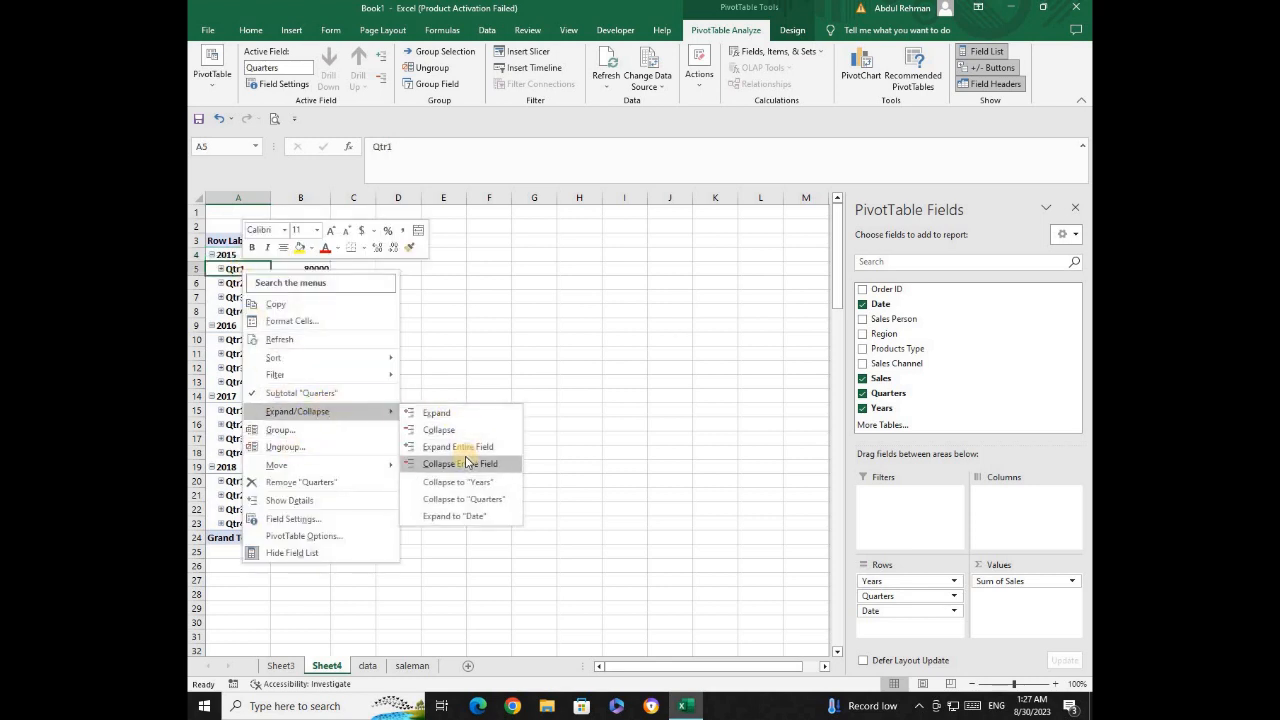
left_click(465, 453)
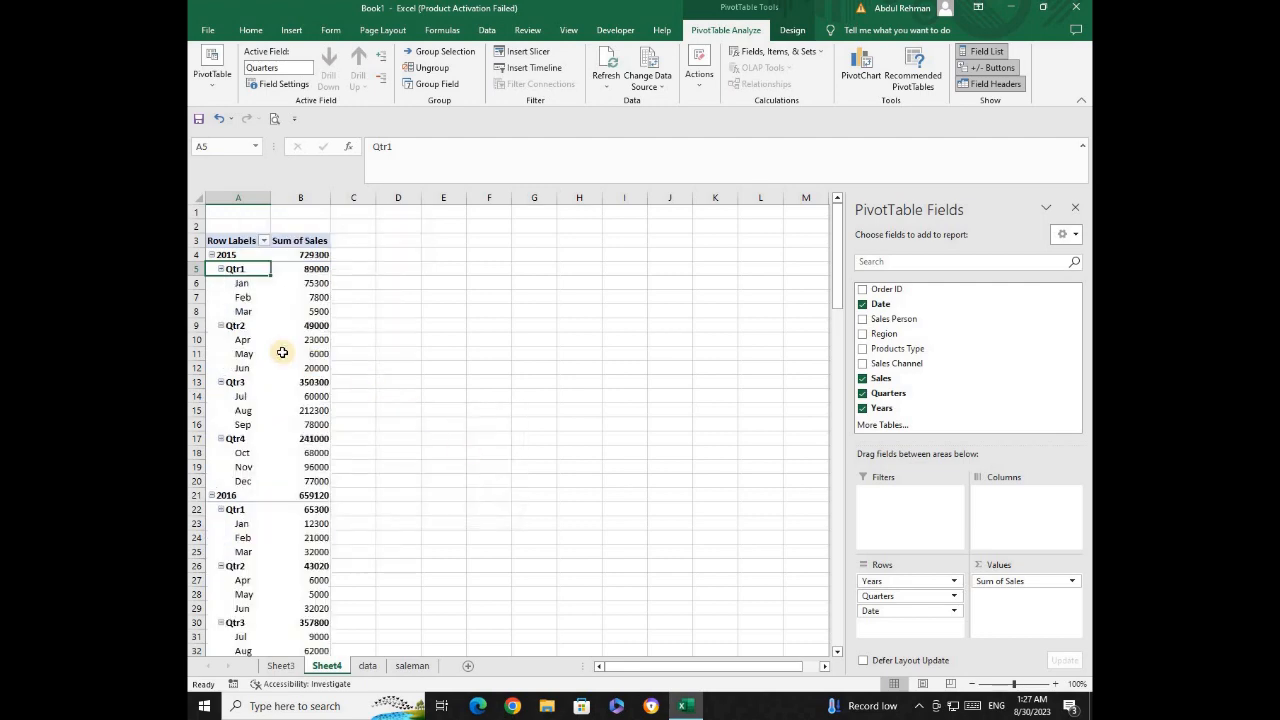
scroll(280, 346, "down", 18)
scroll(281, 353, "up", 18)
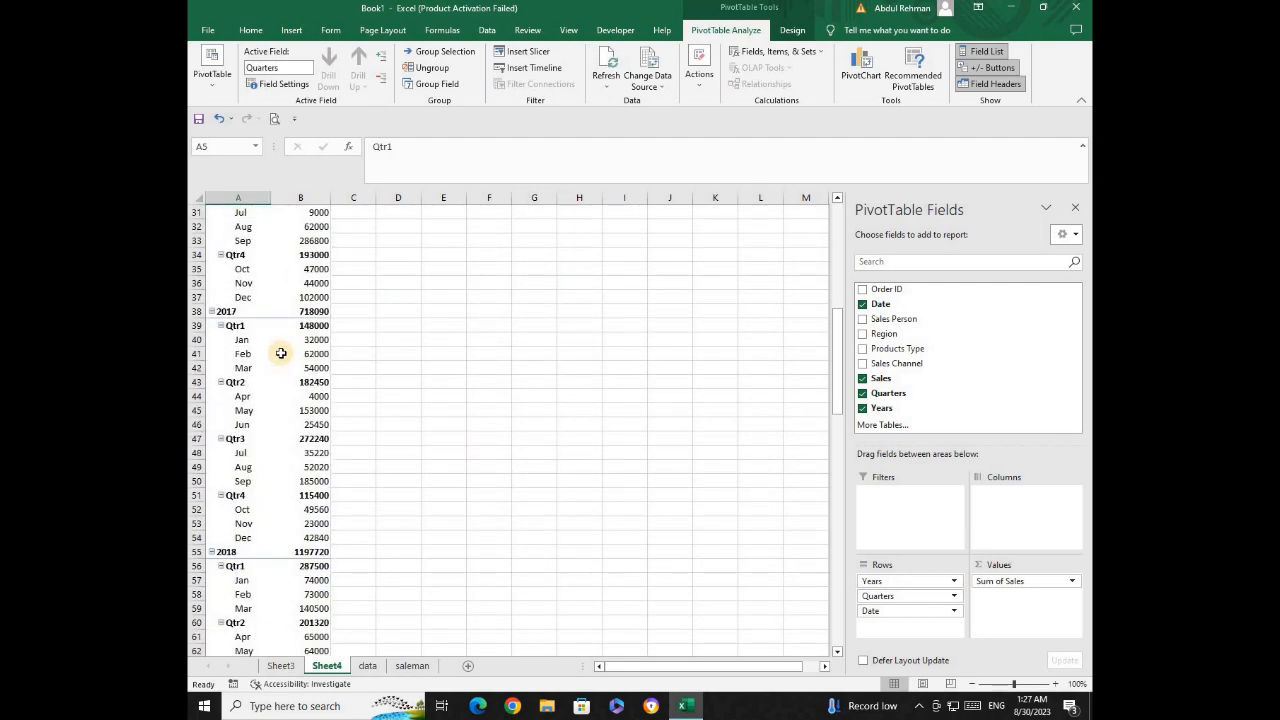
Insert a plain Line PivotChart based on the sales-by-date pivot table.
left_click(274, 401)
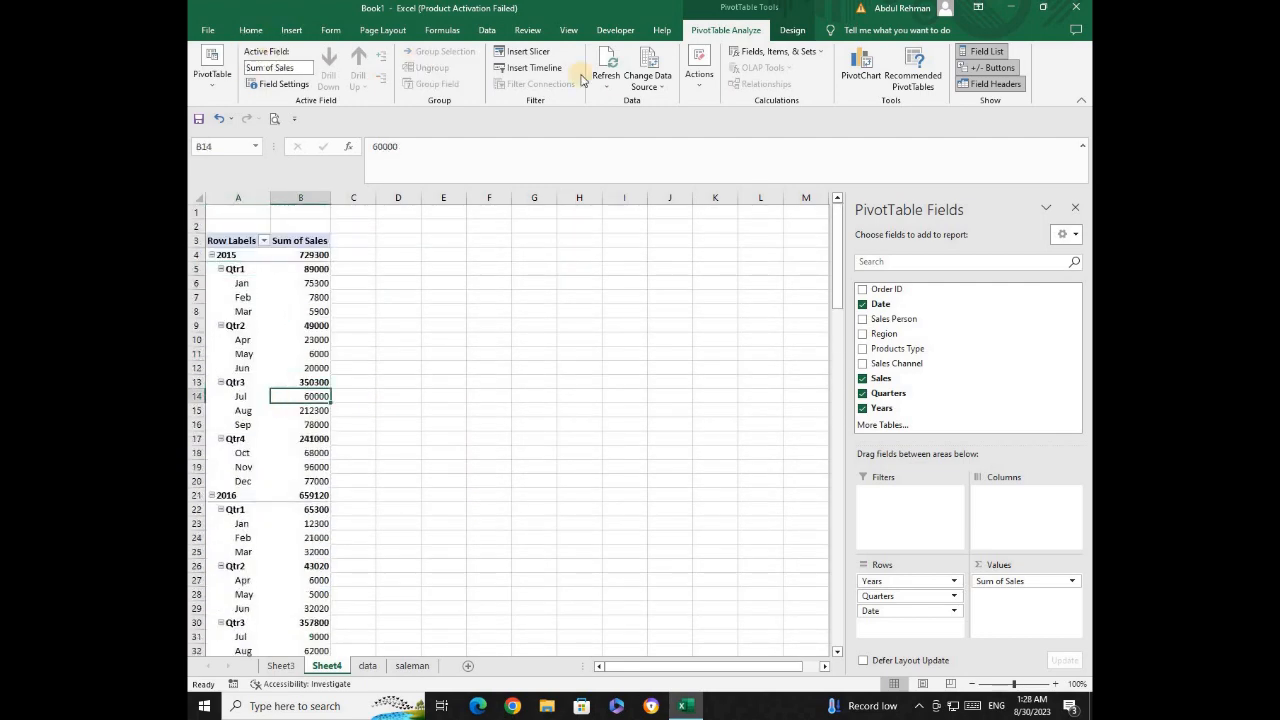
left_click(860, 65)
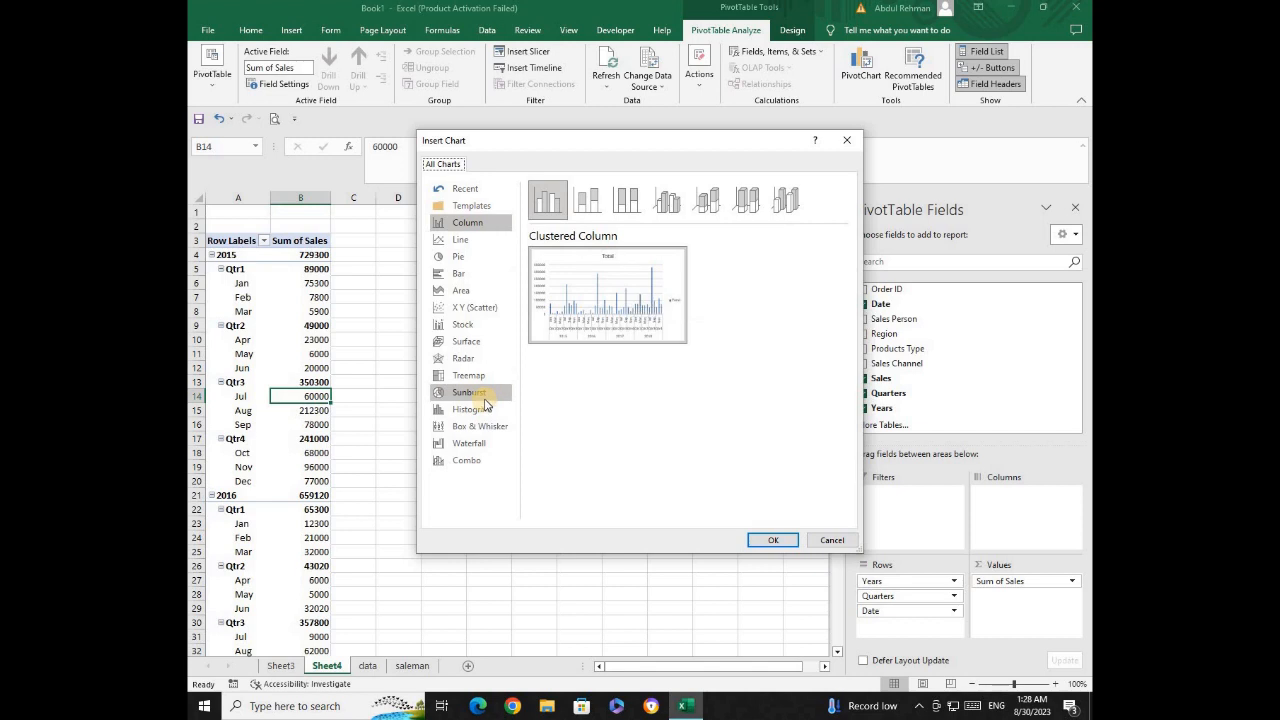
left_click(475, 256)
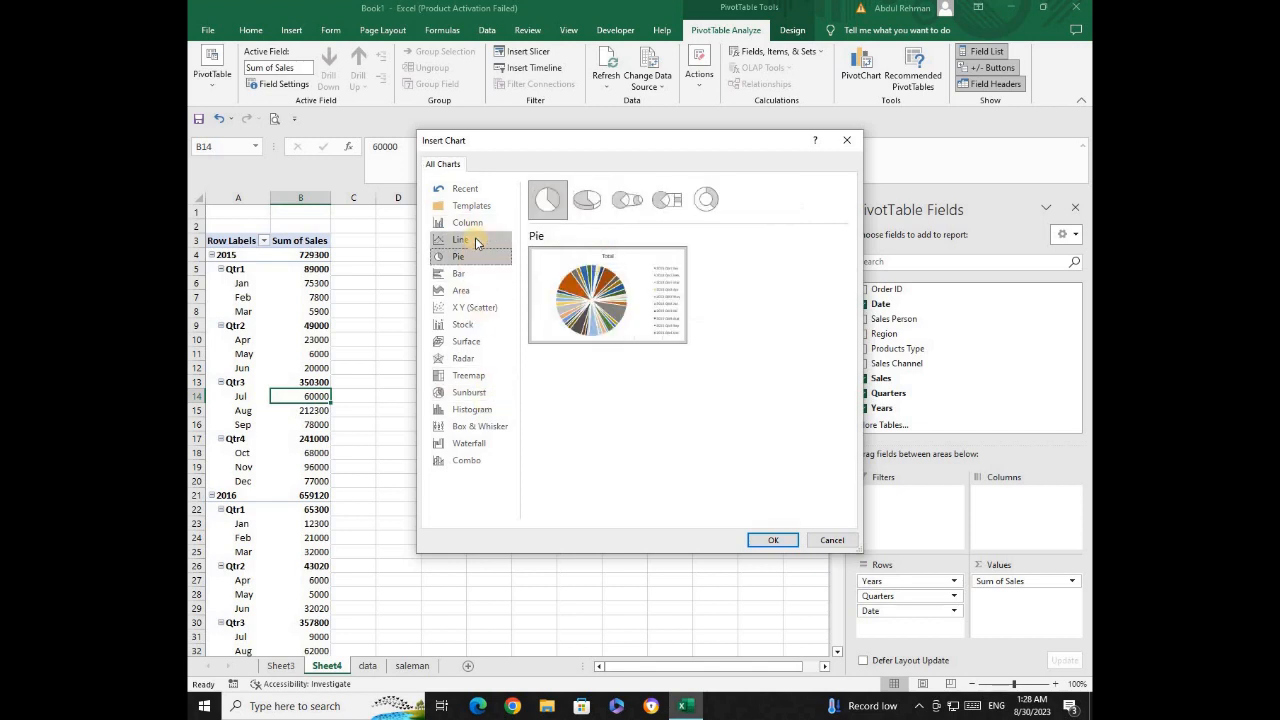
left_click(476, 241)
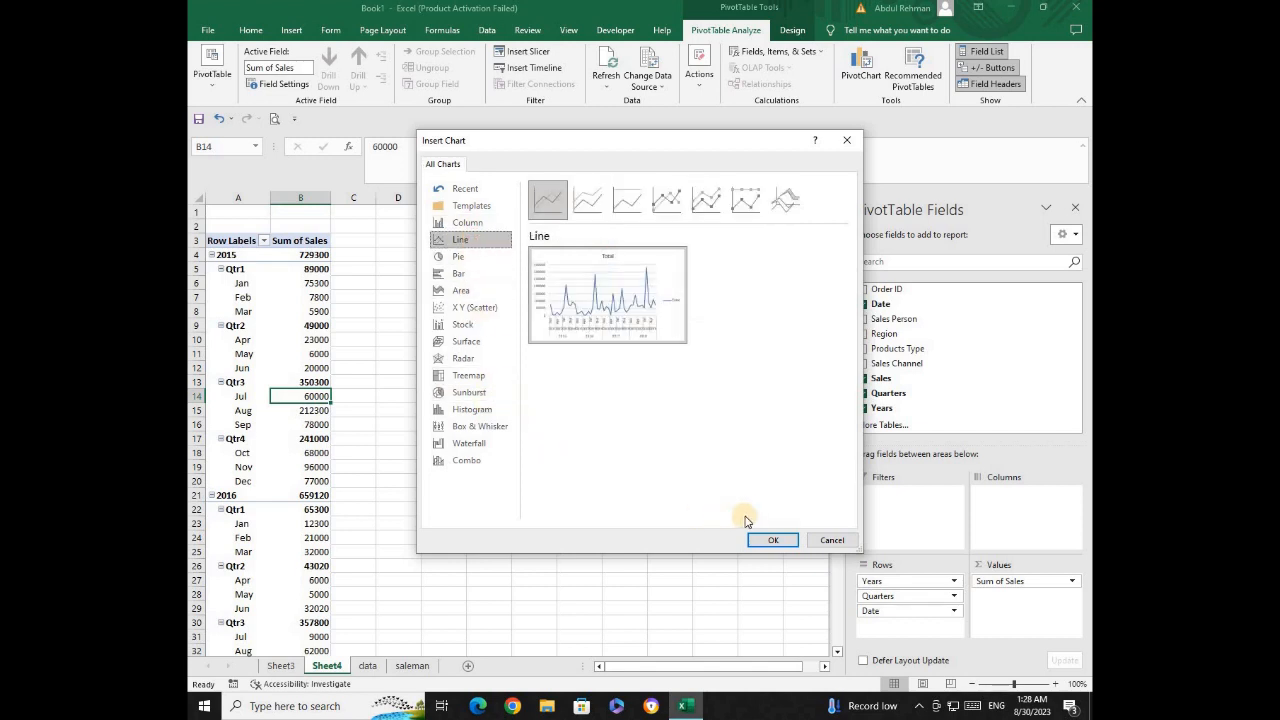
left_click(765, 542)
left_click(781, 190)
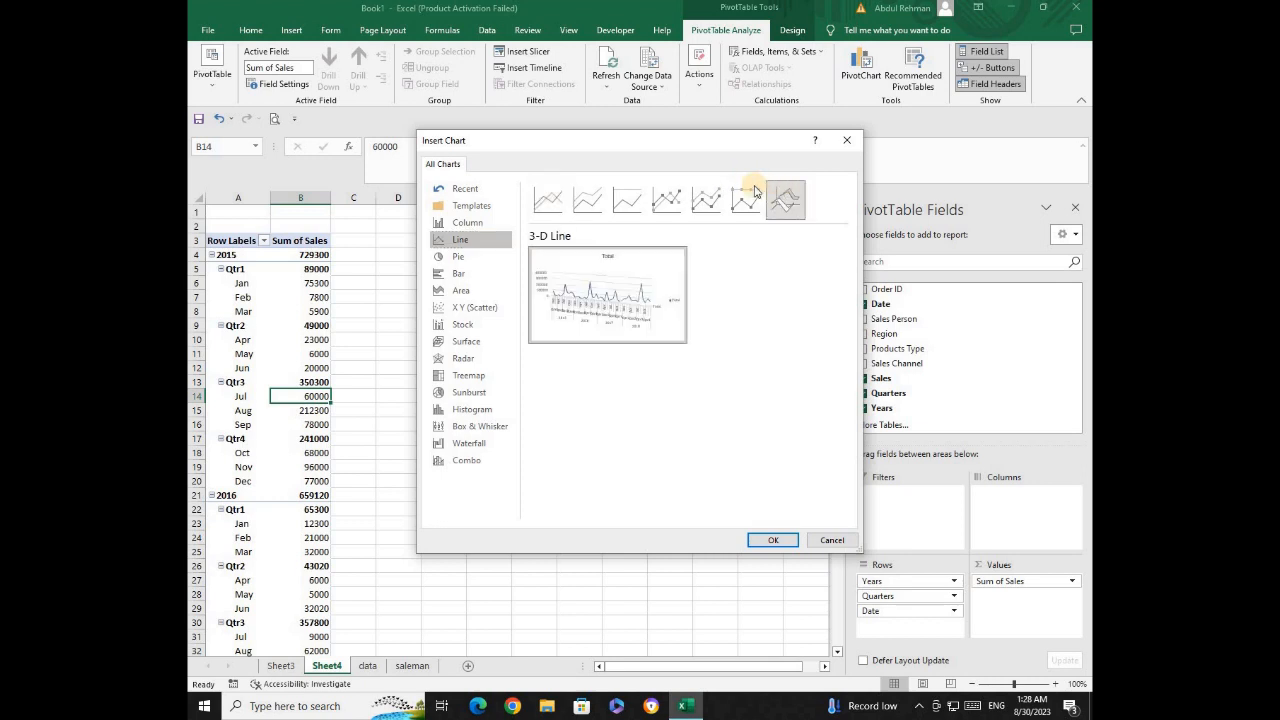
left_click(549, 199)
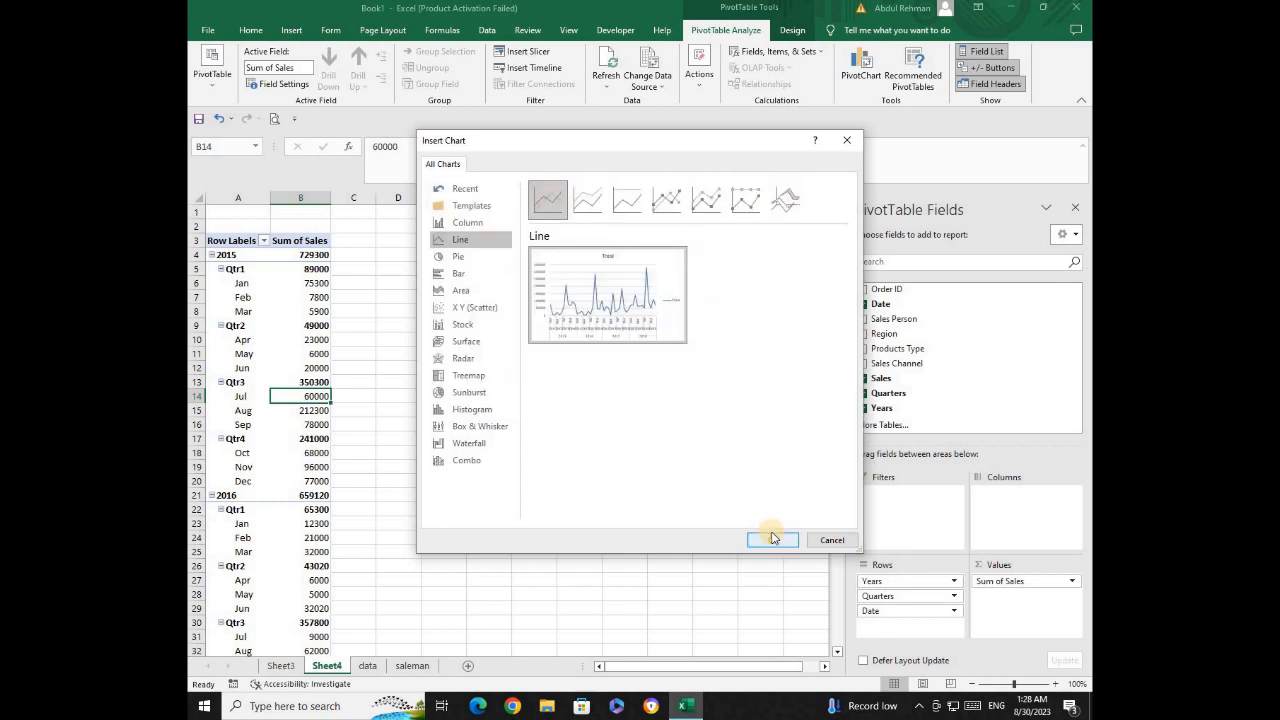
left_click(771, 538)
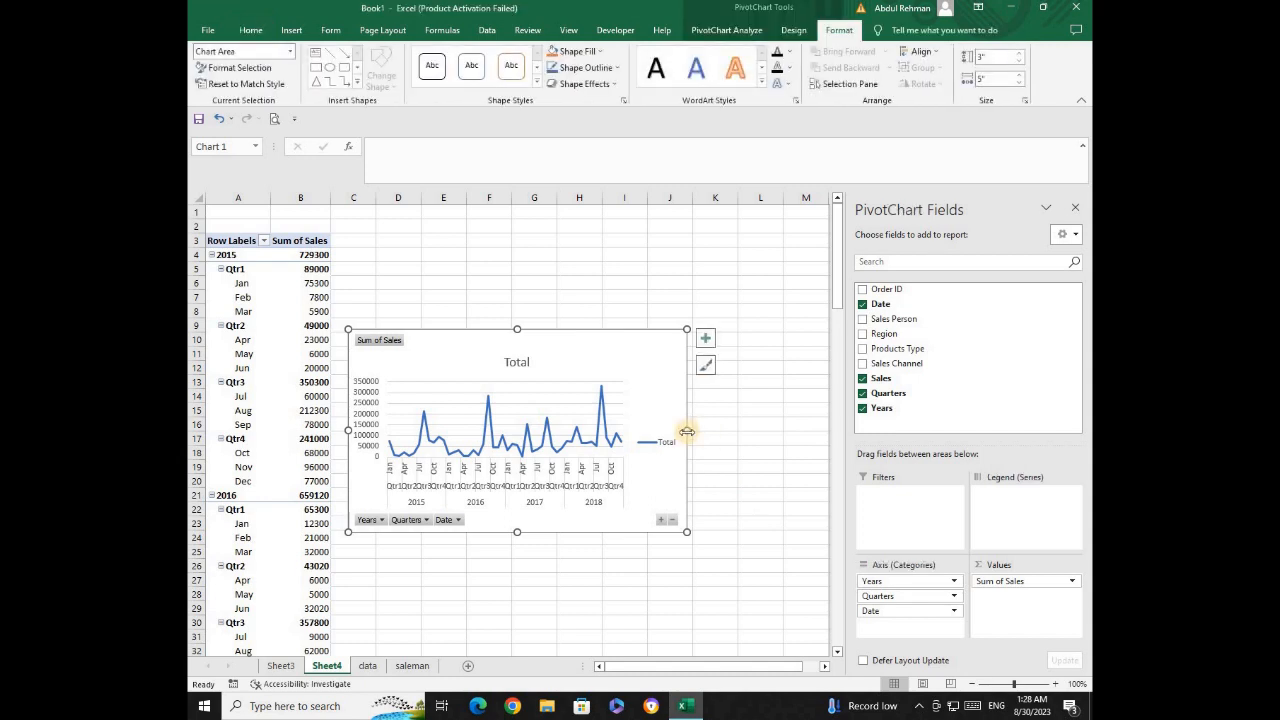
Widen the line chart to about 5.8 inches and hide all its field buttons.
left_click_drag(687, 431, 740, 431)
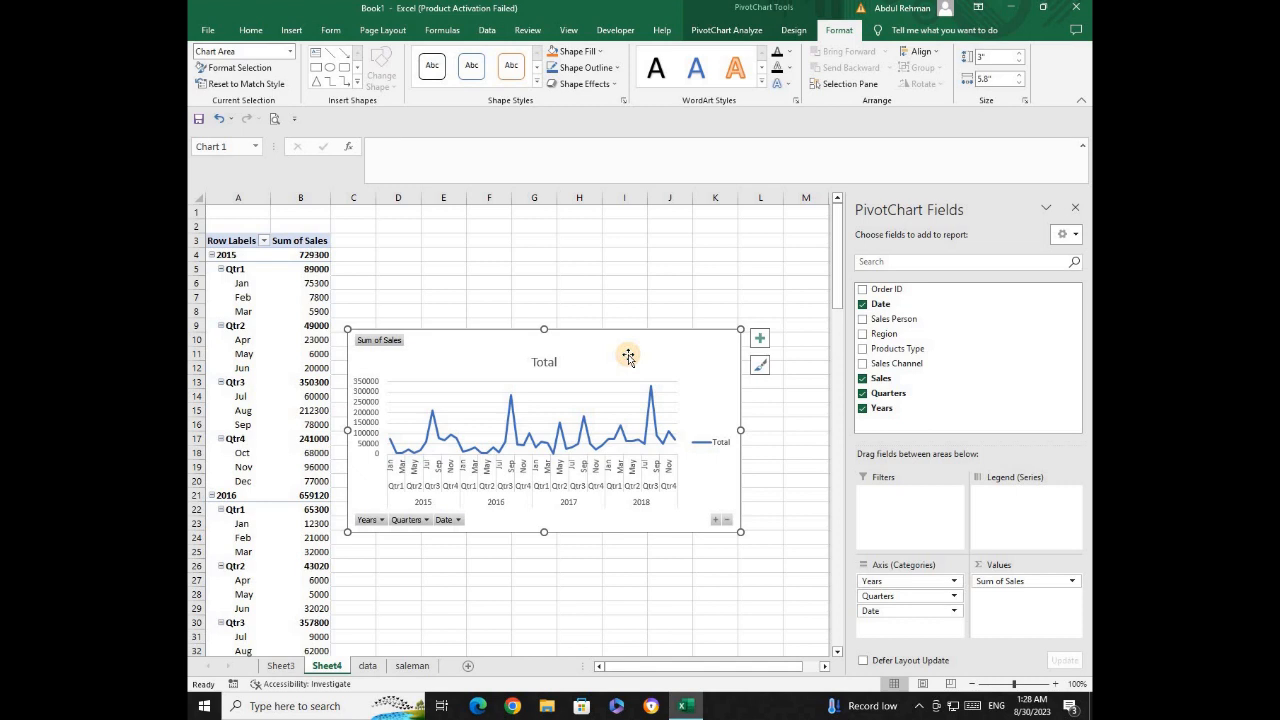
left_click(745, 30)
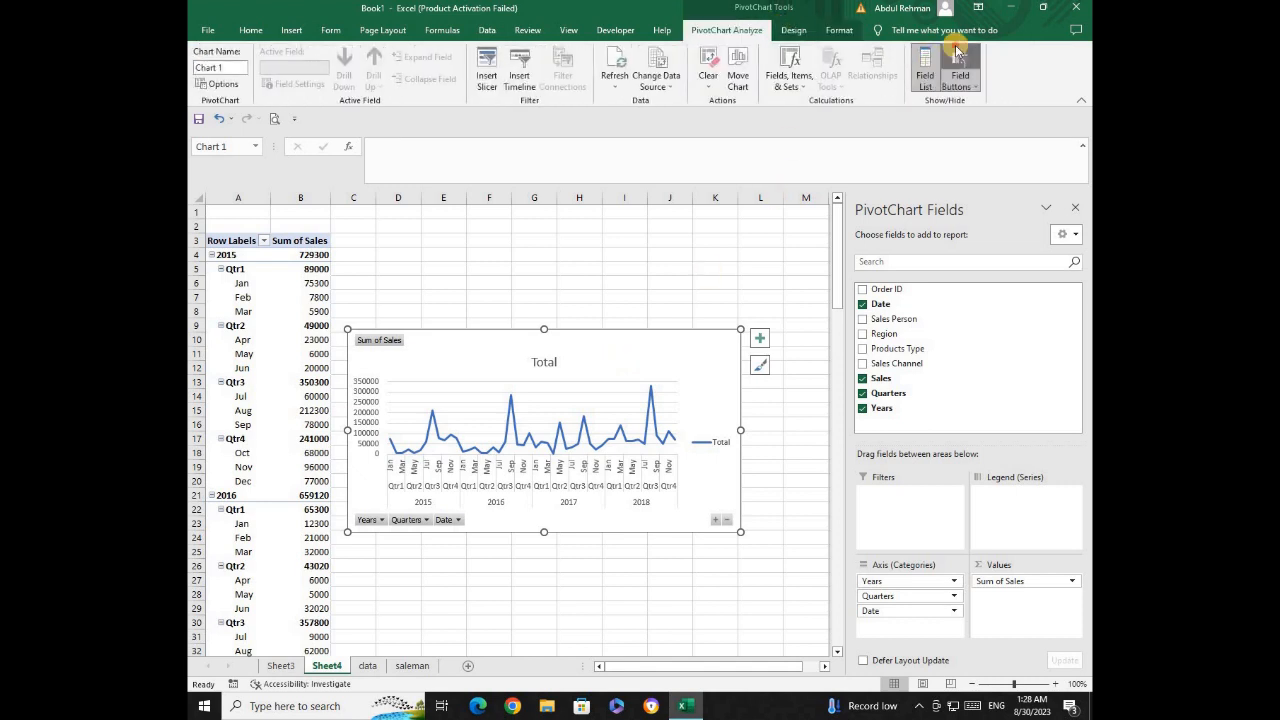
left_click(958, 52)
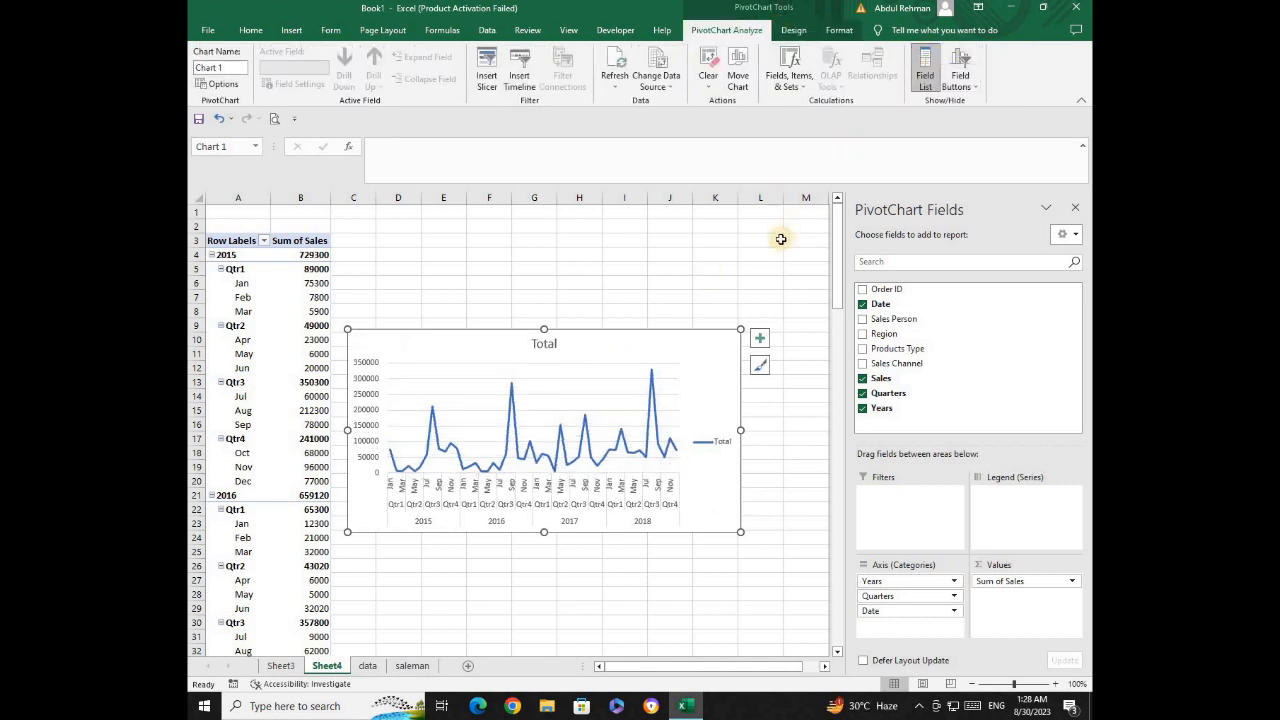
Remove the chart title, legend and gridlines from the line chart.
left_click(760, 341)
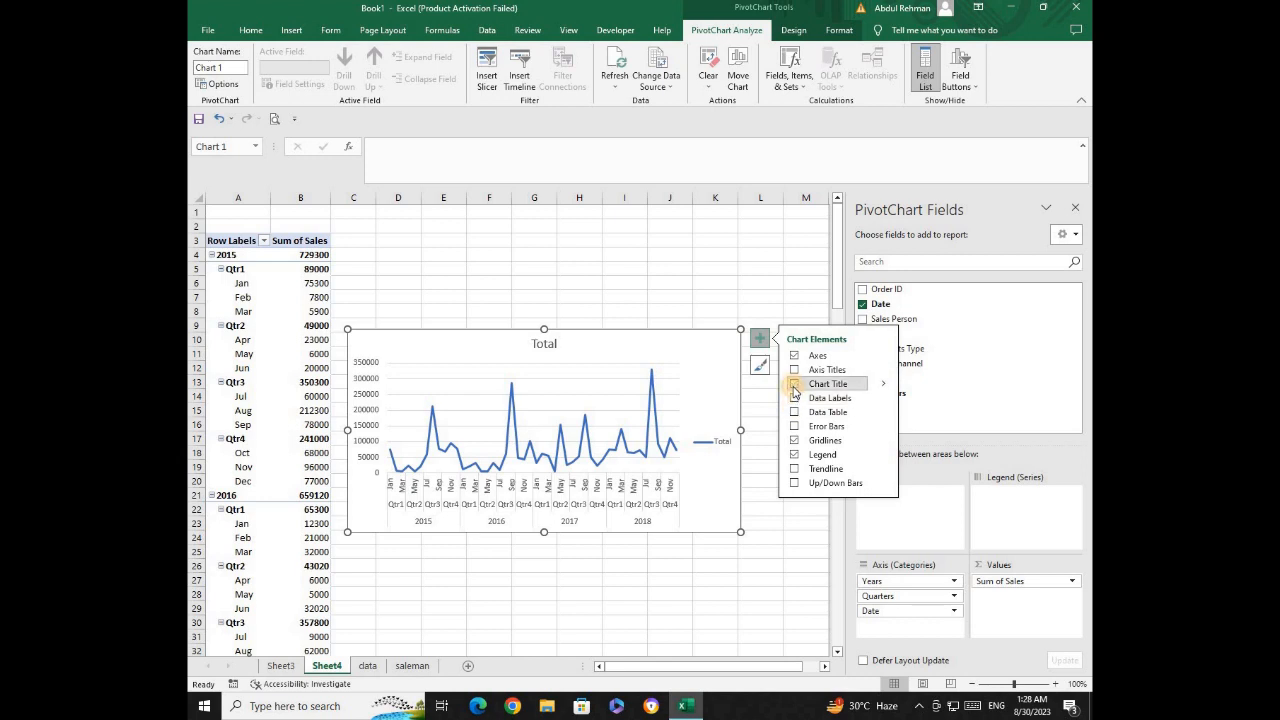
left_click(794, 384)
left_click(794, 455)
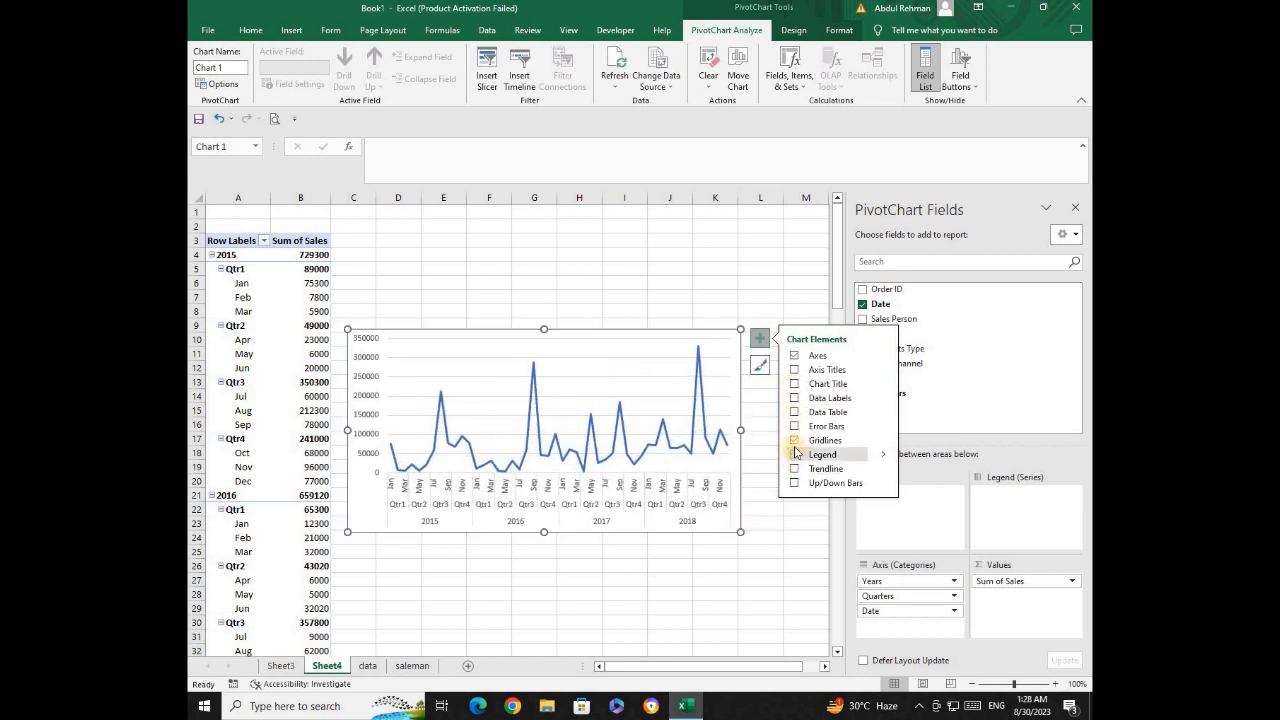
left_click(794, 440)
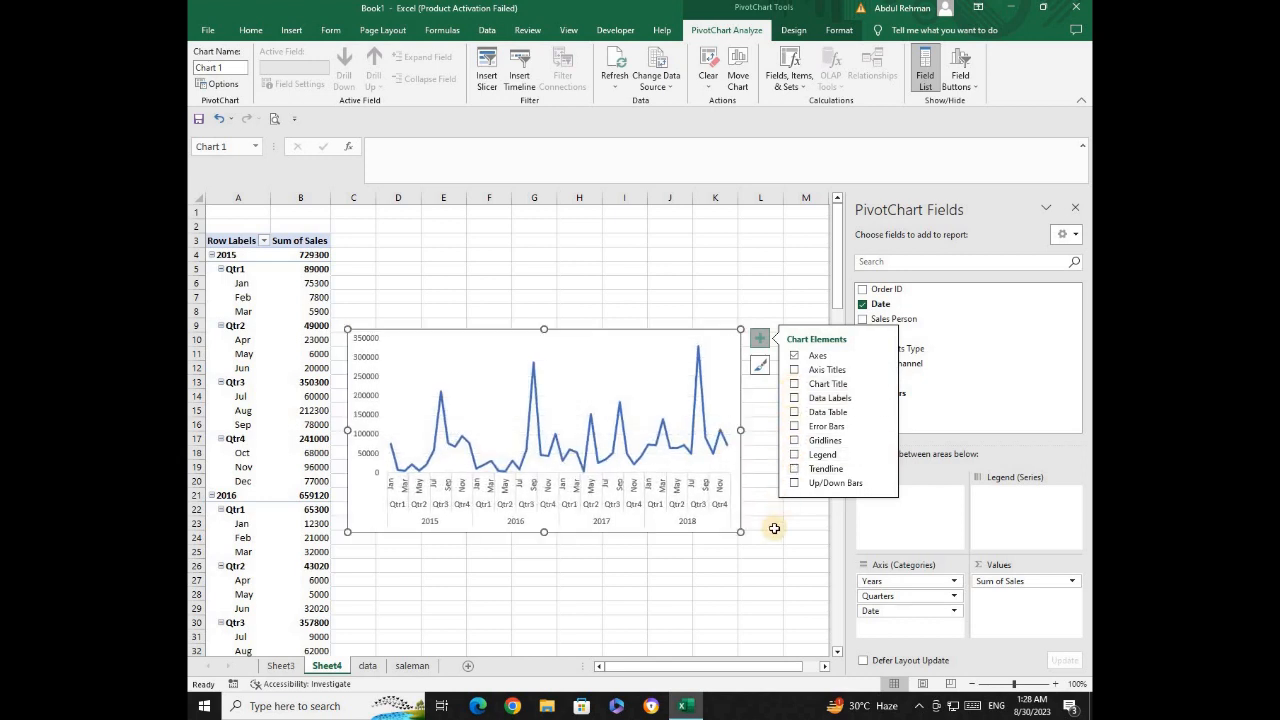
left_click(773, 528)
Format the chart's sales data series as a smoothed line.
left_click(695, 402)
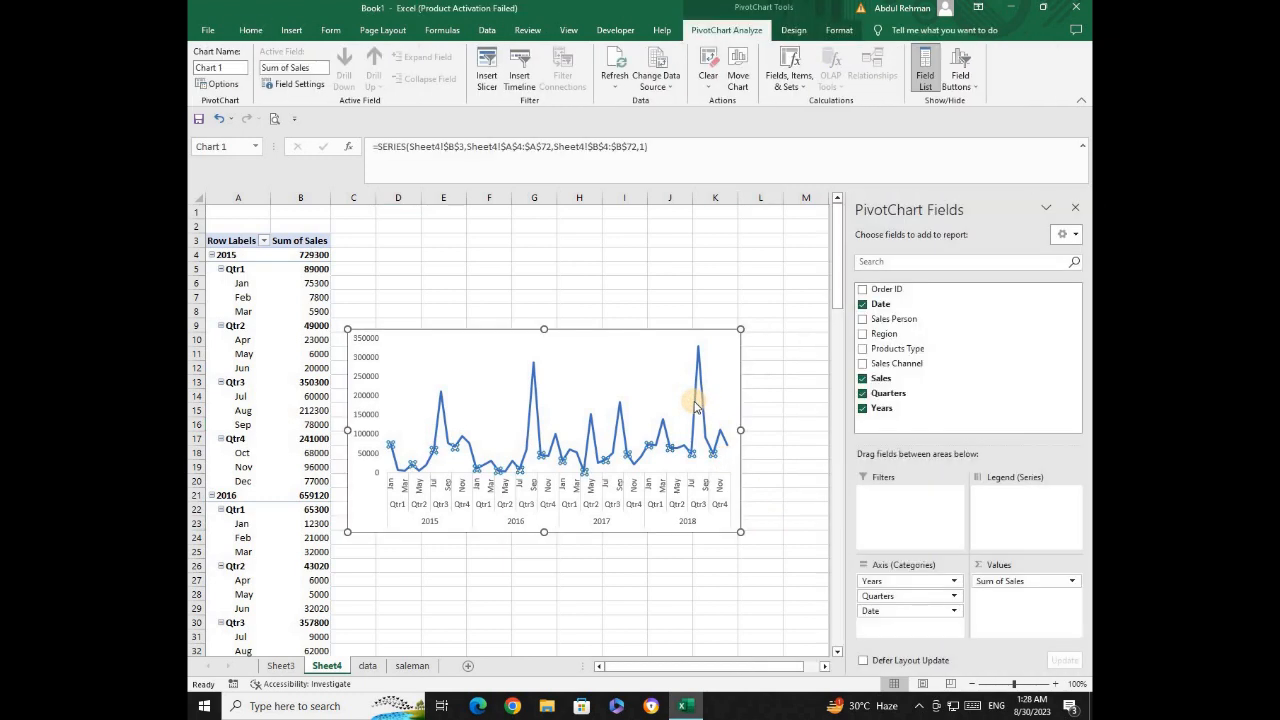
left_click(692, 453)
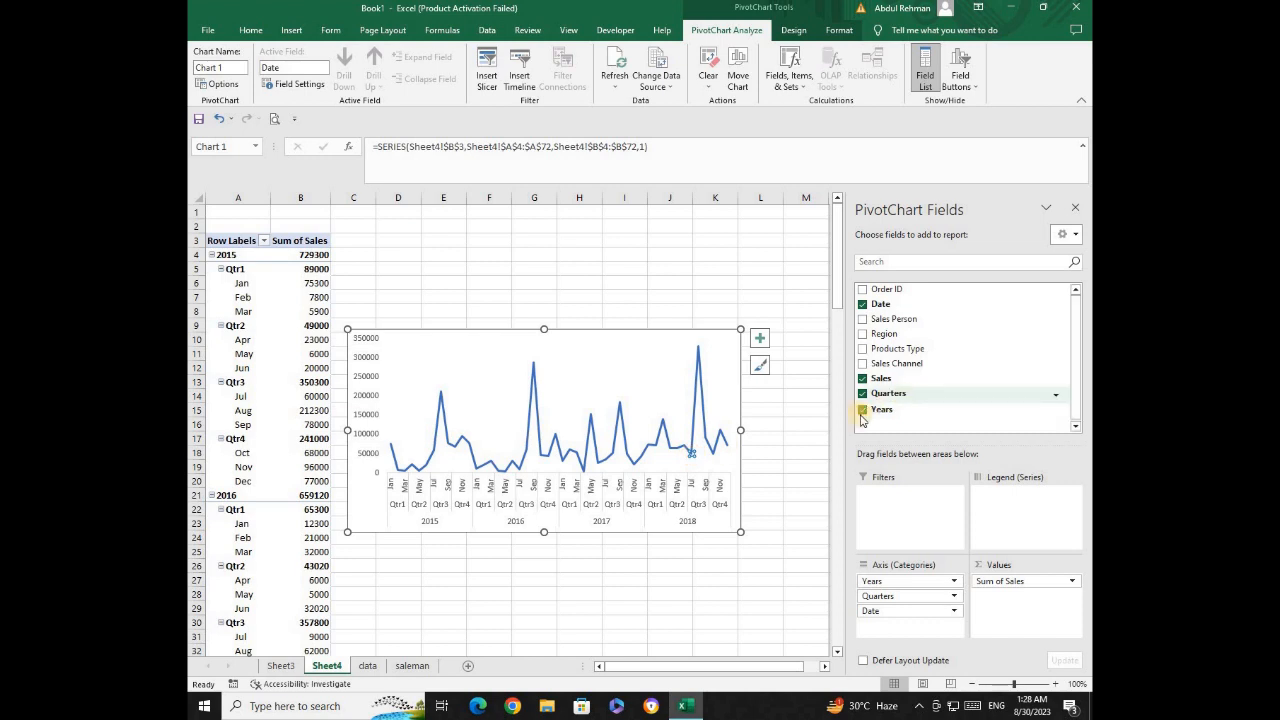
left_click(812, 426)
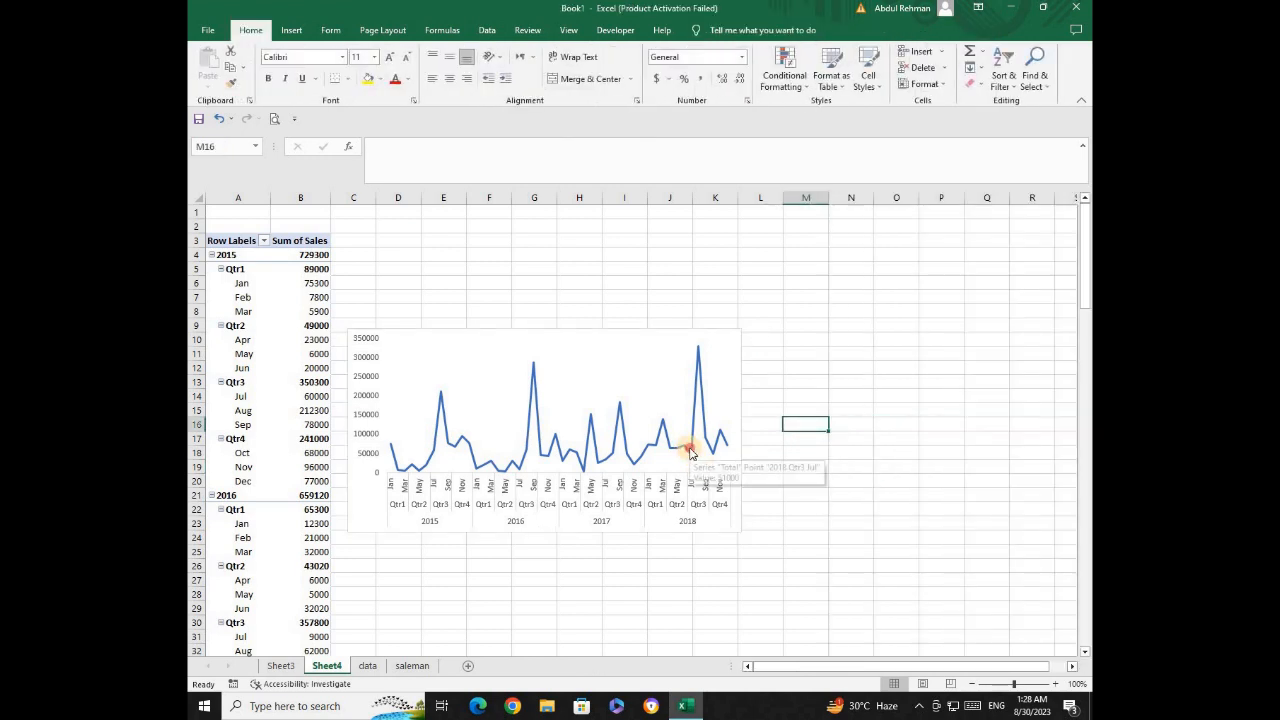
left_click(689, 450)
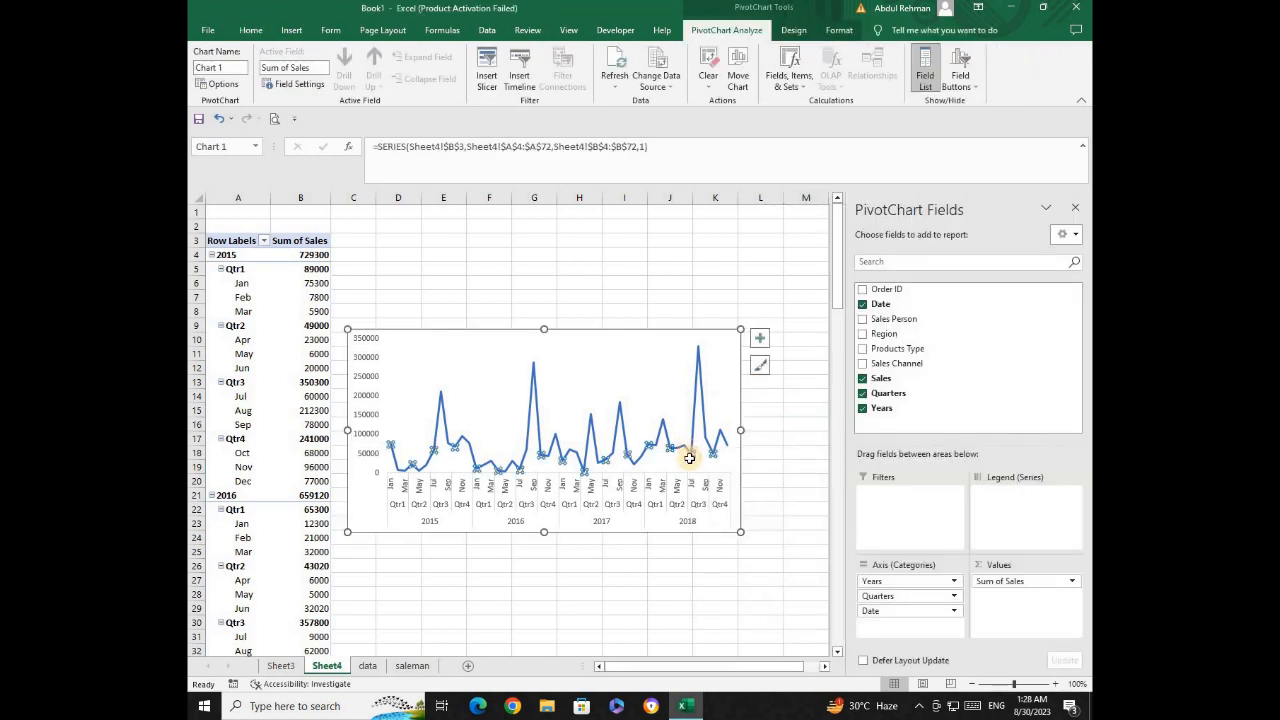
right_click(690, 457)
left_click(802, 637)
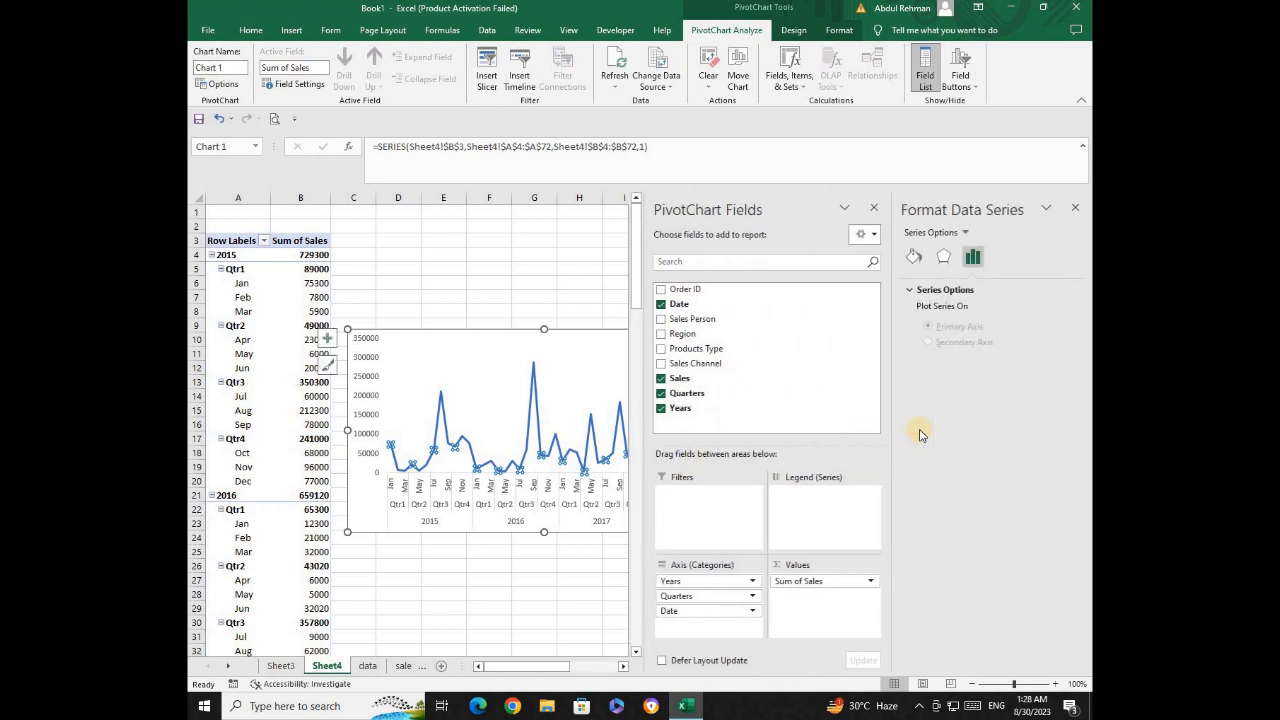
left_click(913, 257)
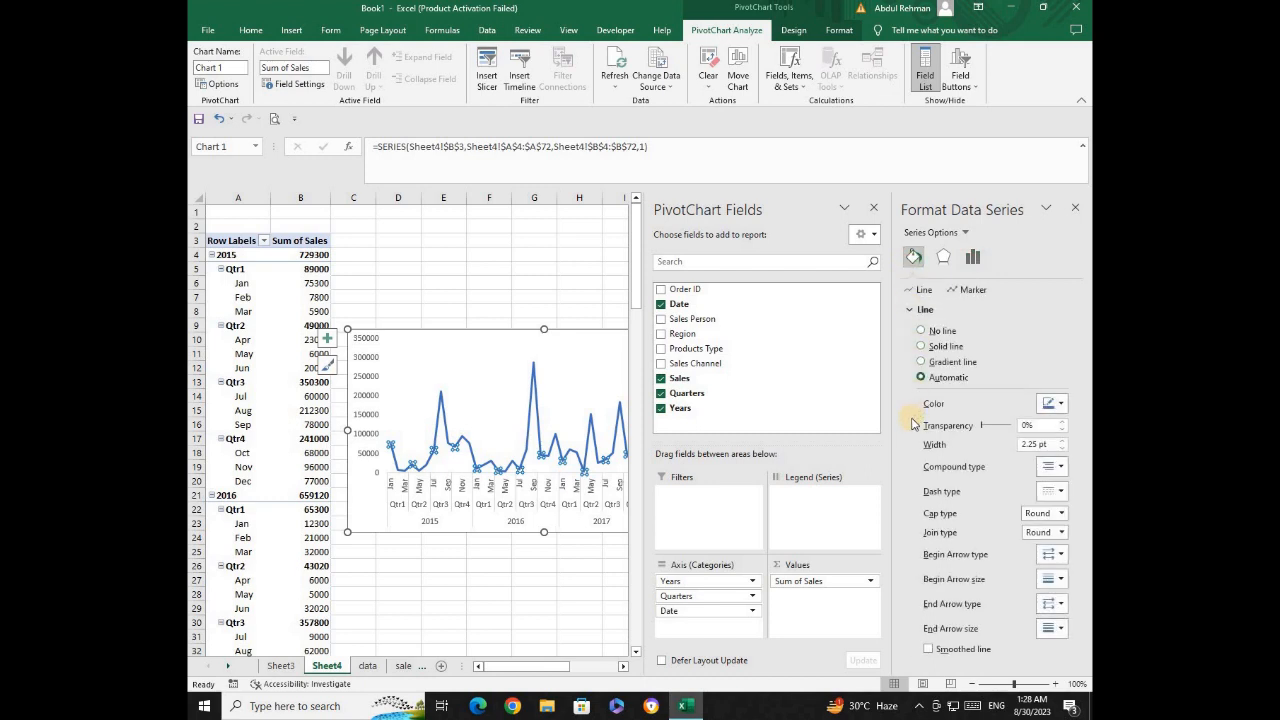
left_click(929, 650)
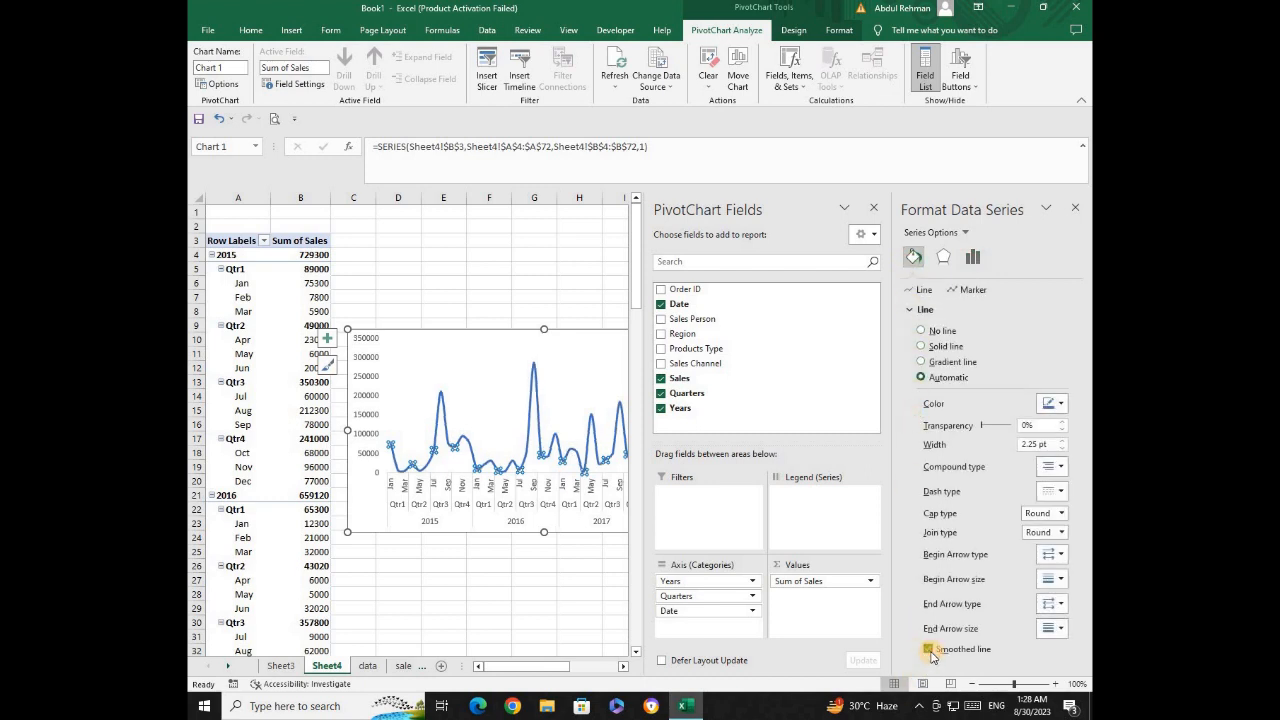
left_click(963, 290)
scroll(956, 408, "down", 1)
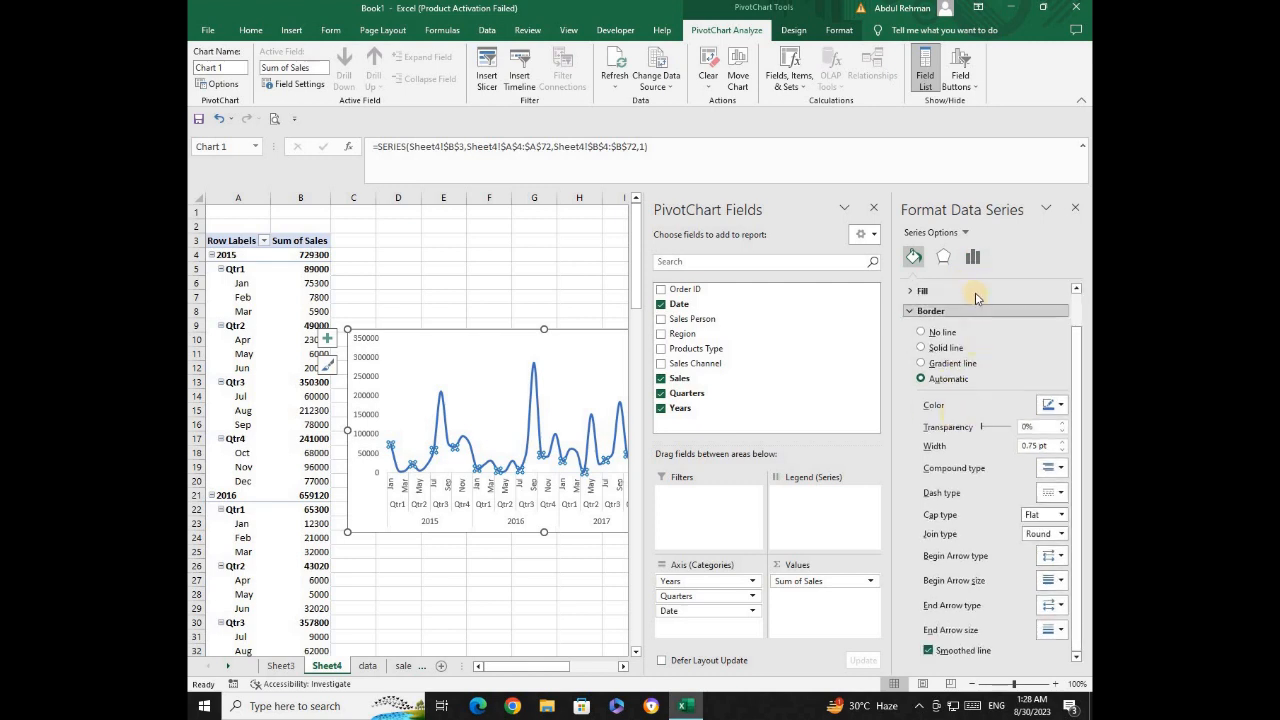
left_click(973, 257)
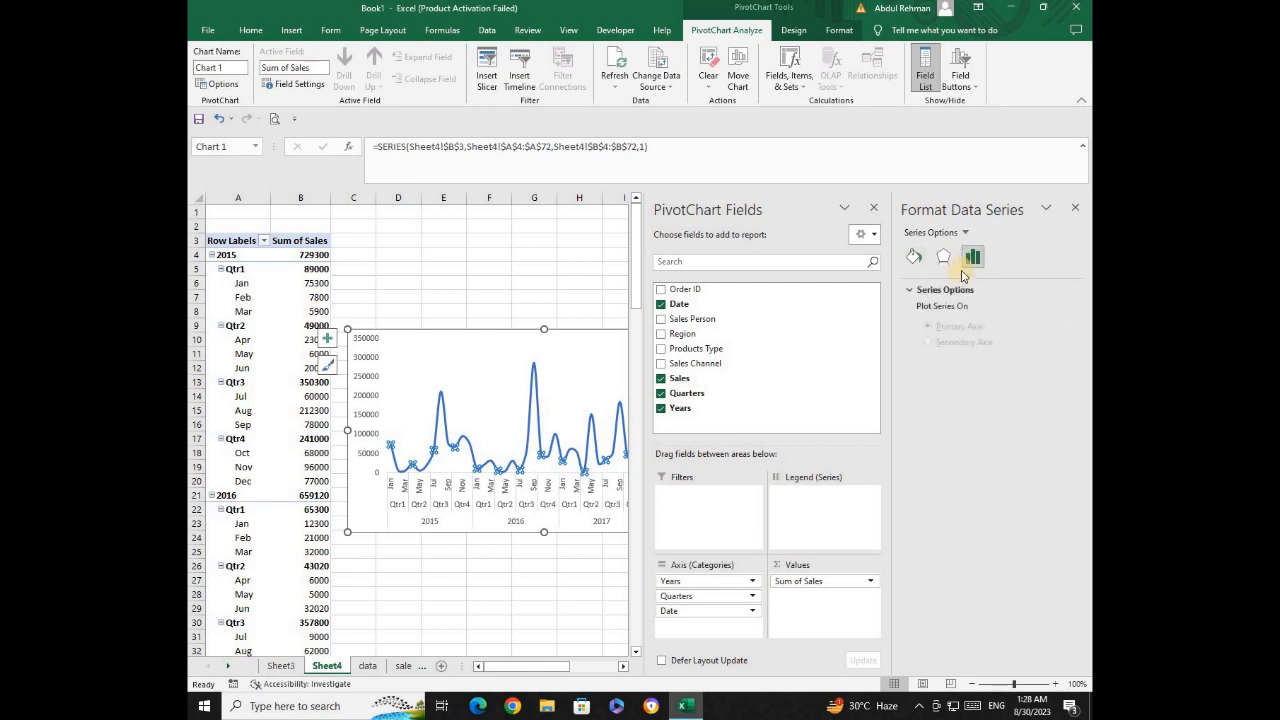
left_click(908, 290)
left_click(908, 290)
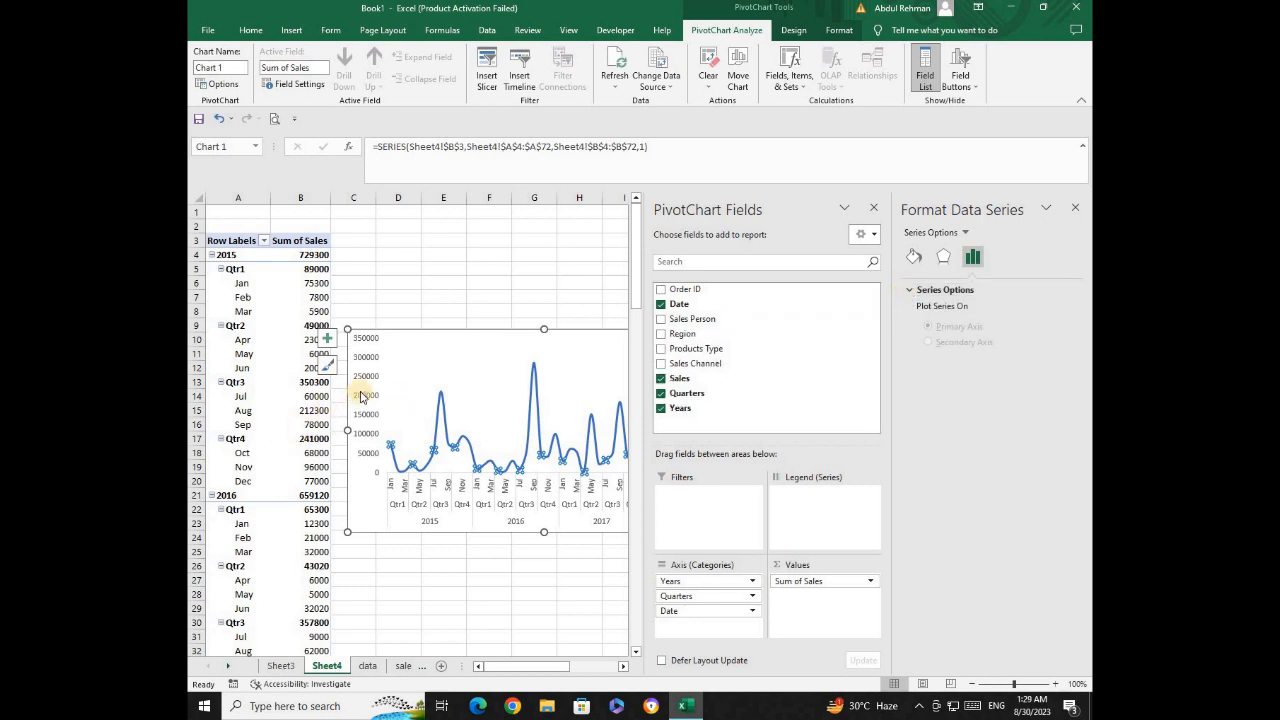
Apply a logarithmic scale with base 10 to the chart's vertical value axis, and close the formatting and field panes.
left_click(361, 396)
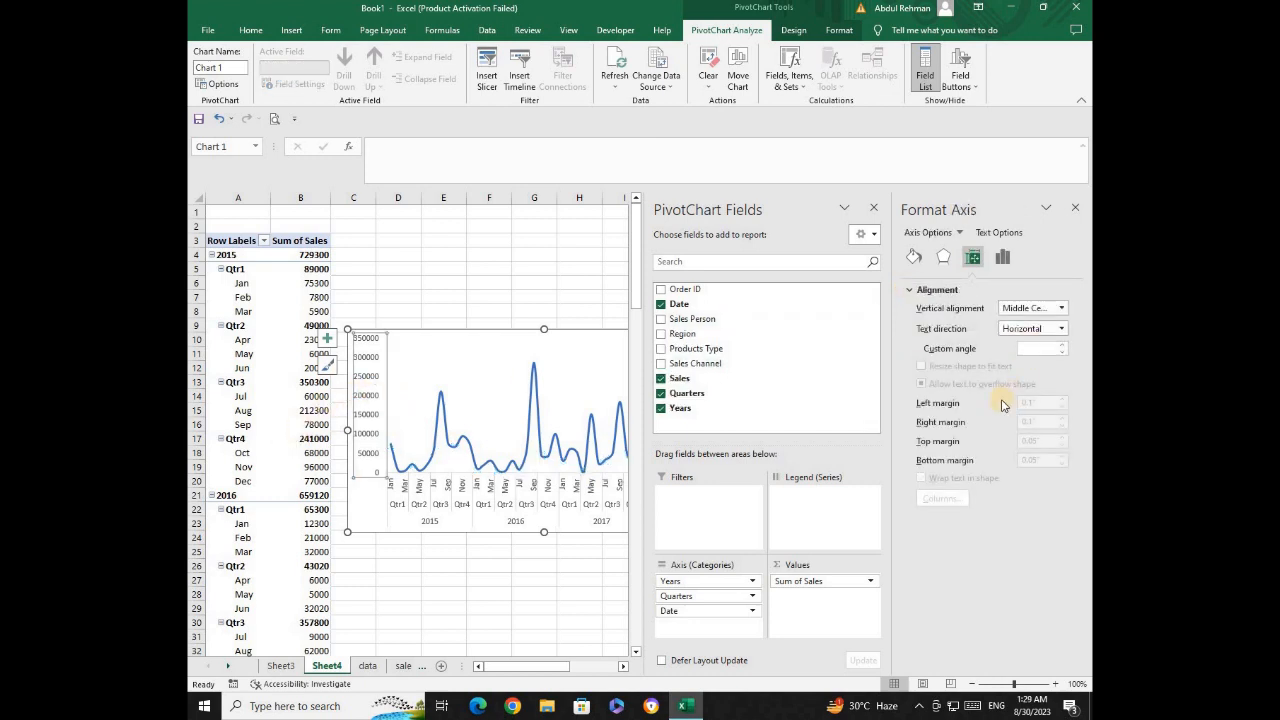
left_click(1002, 257)
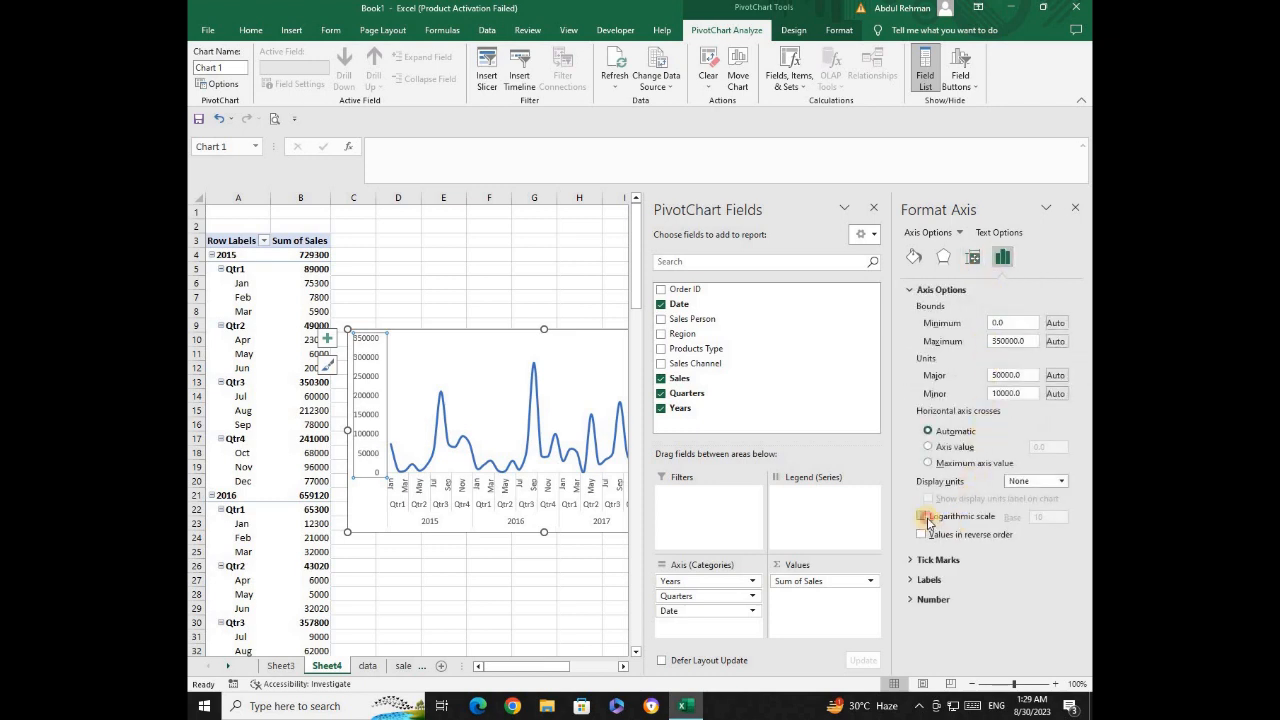
left_click(925, 518)
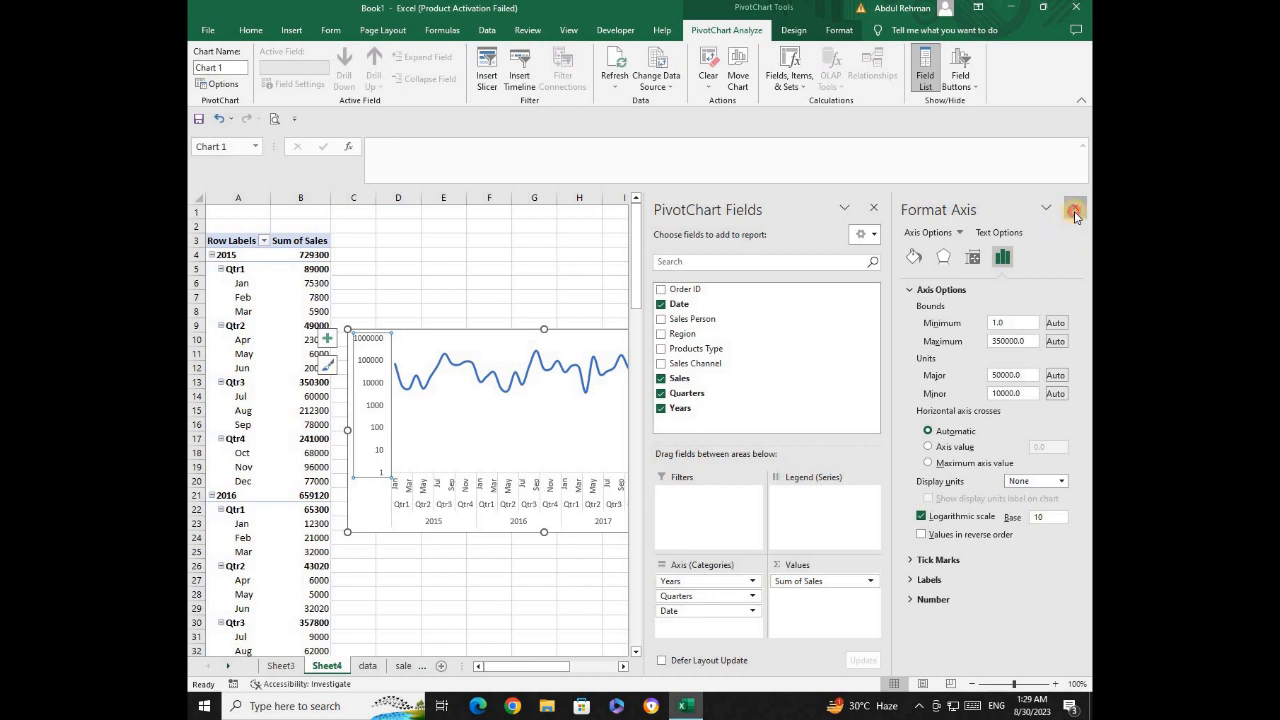
left_click(1074, 212)
left_click(1075, 209)
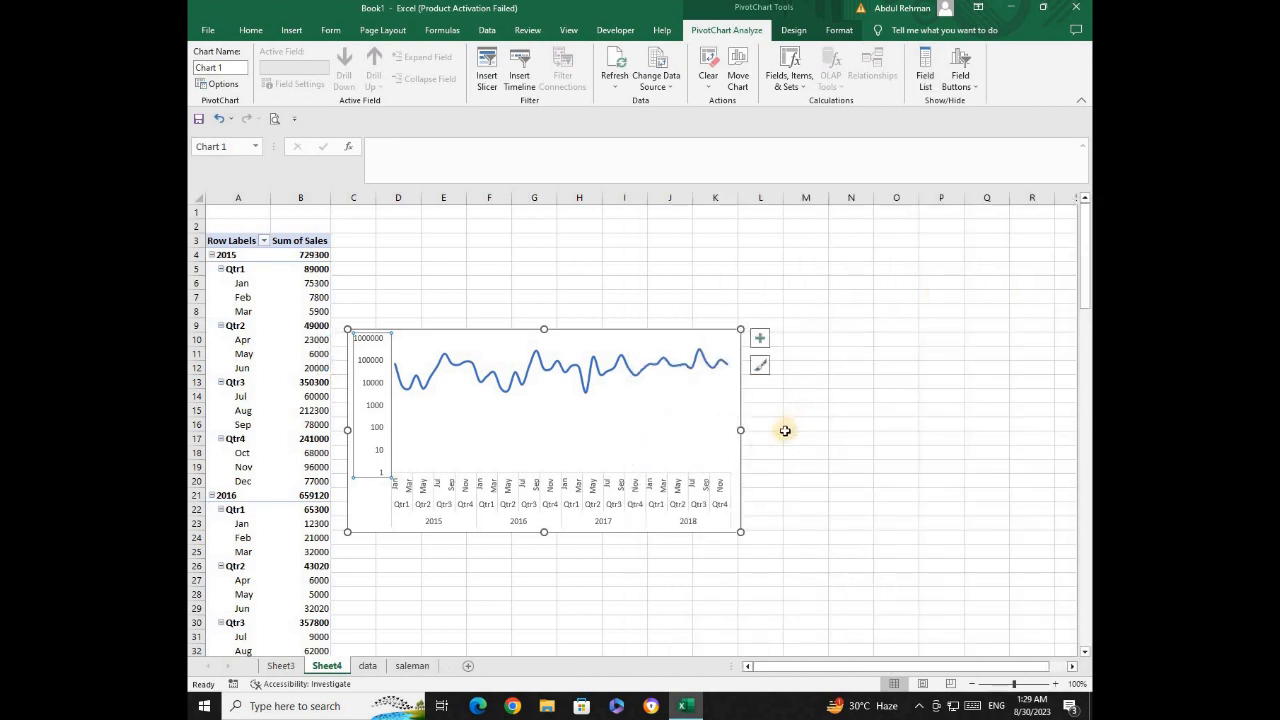
Widen the line chart into column M and collapse the 2015, 2016, 2017 and 2018 groups in the pivot table.
left_click_drag(740, 430, 809, 430)
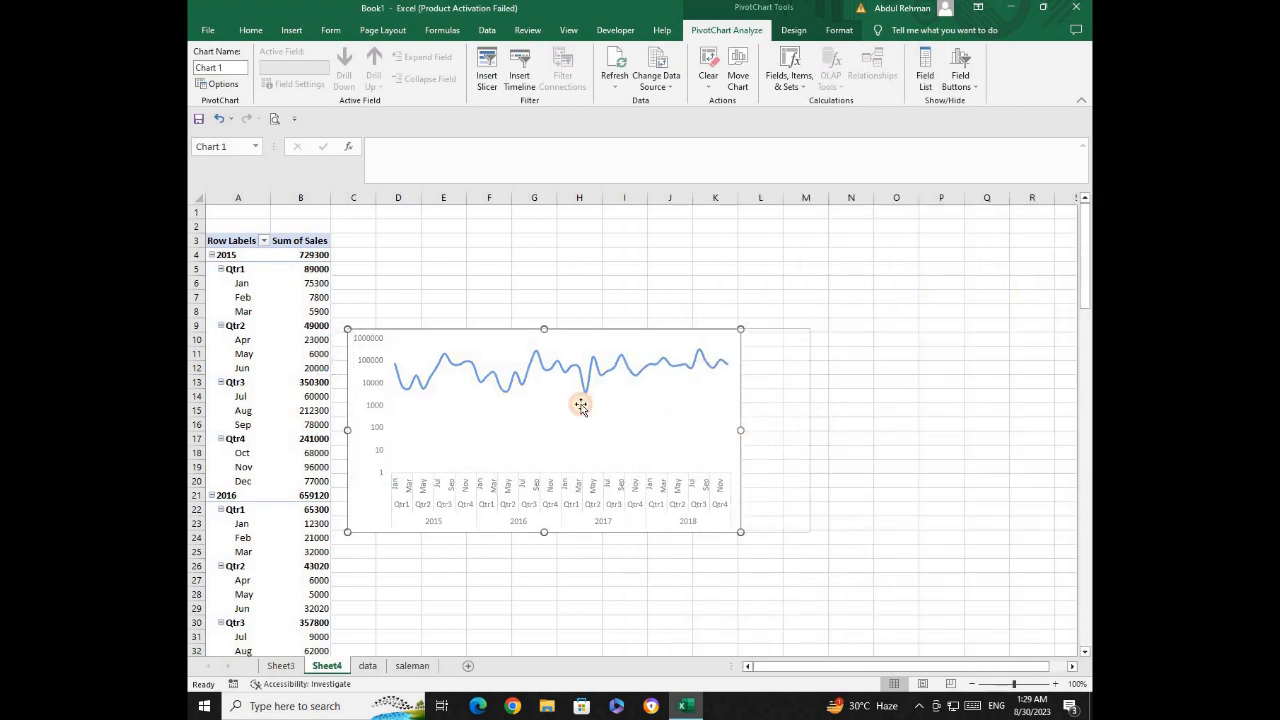
left_click(212, 255)
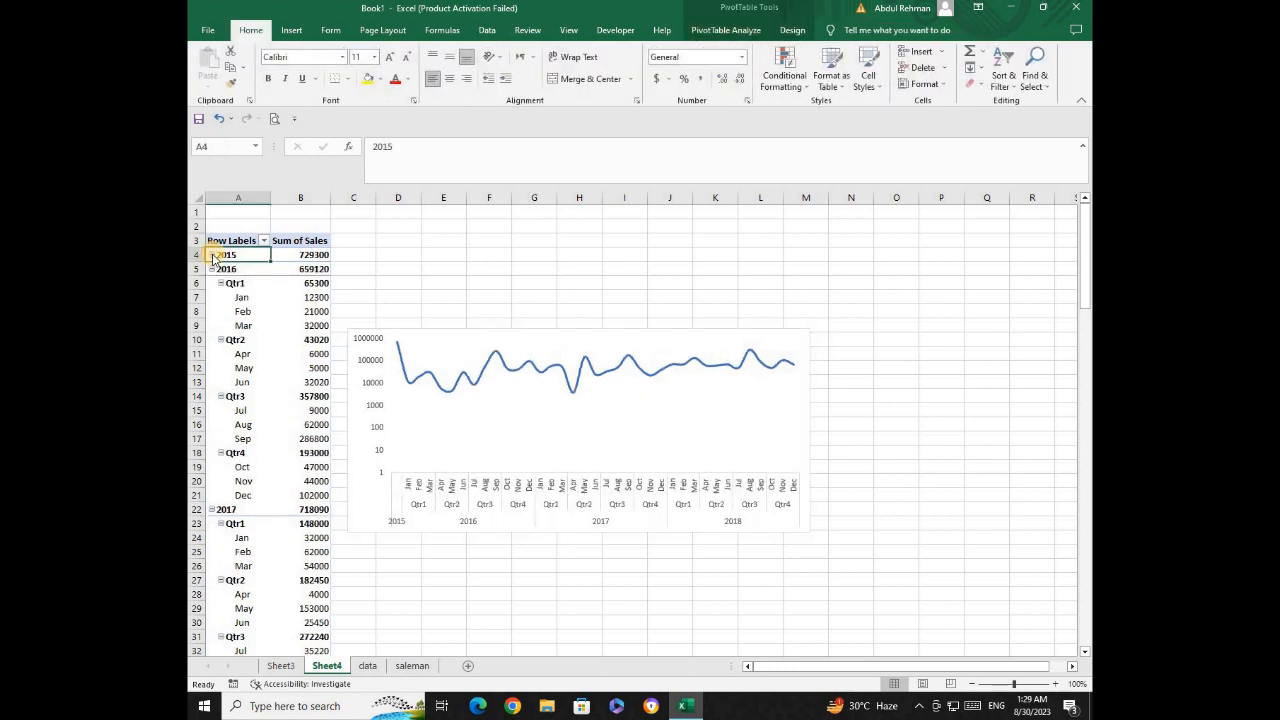
left_click(212, 269)
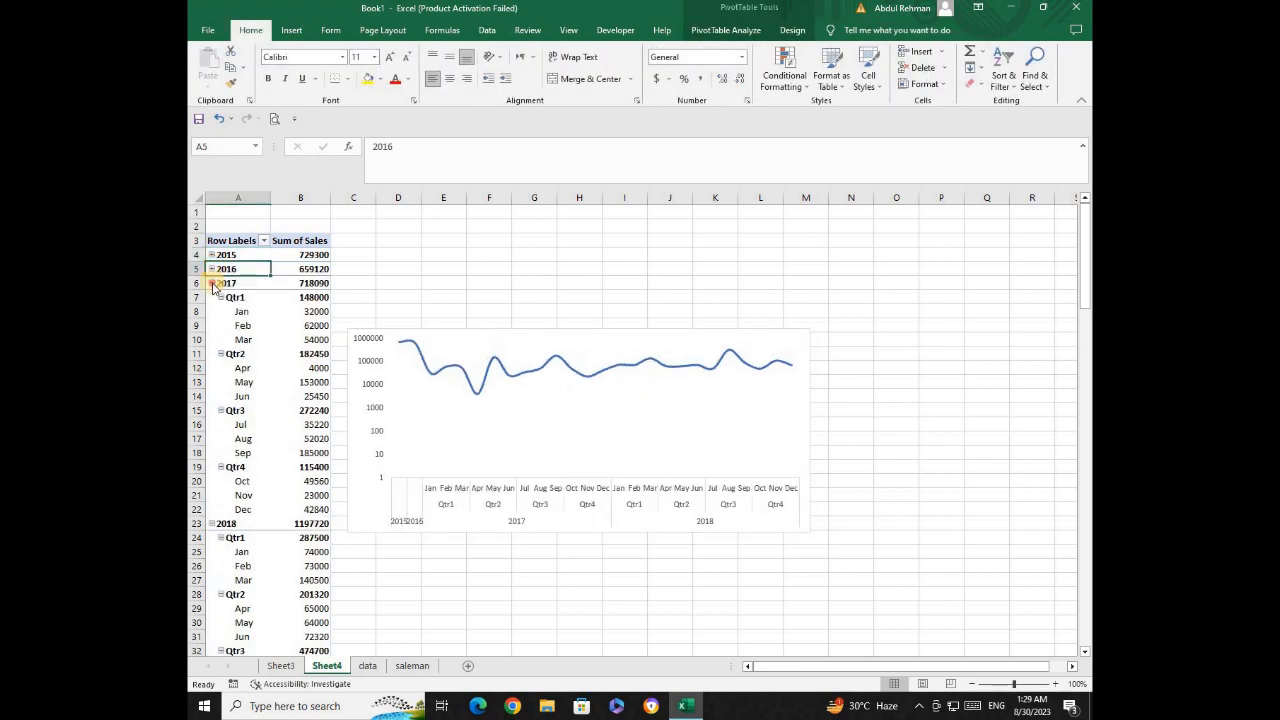
left_click(212, 283)
left_click(212, 297)
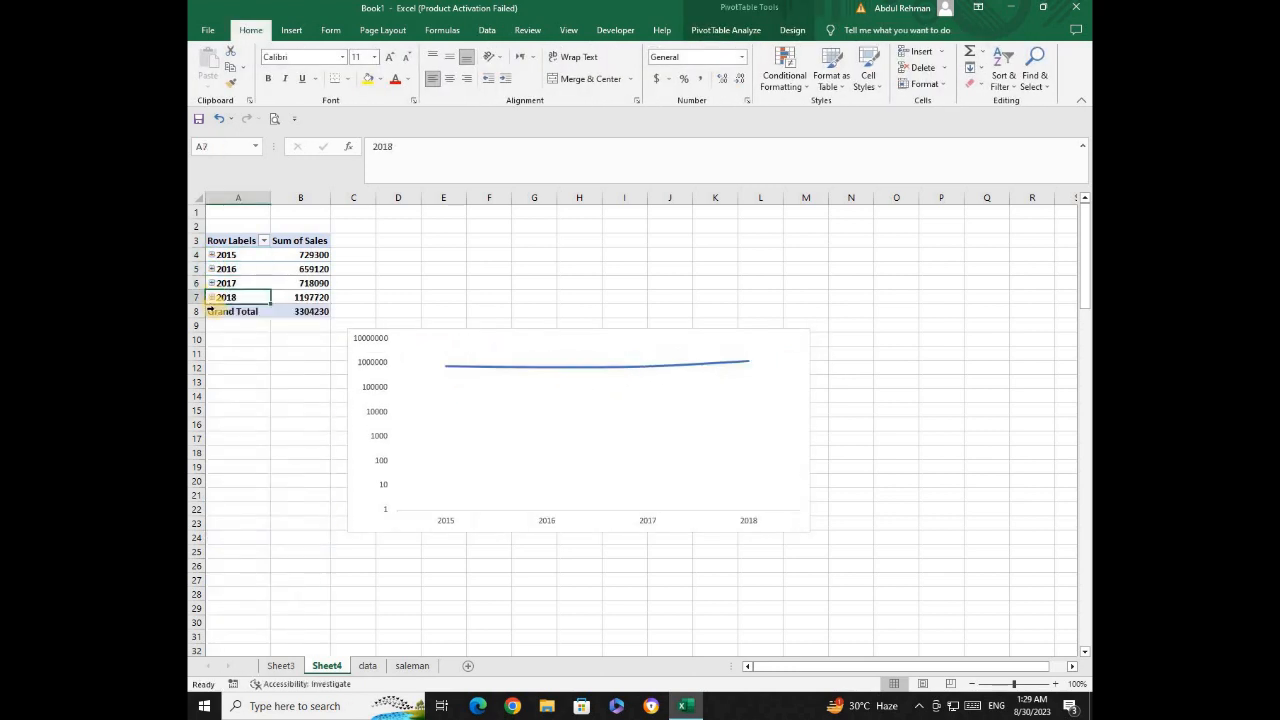
Expand the 2017 group to its quarters and months, and collapse and re-expand its Qtr1 group.
left_click(213, 283)
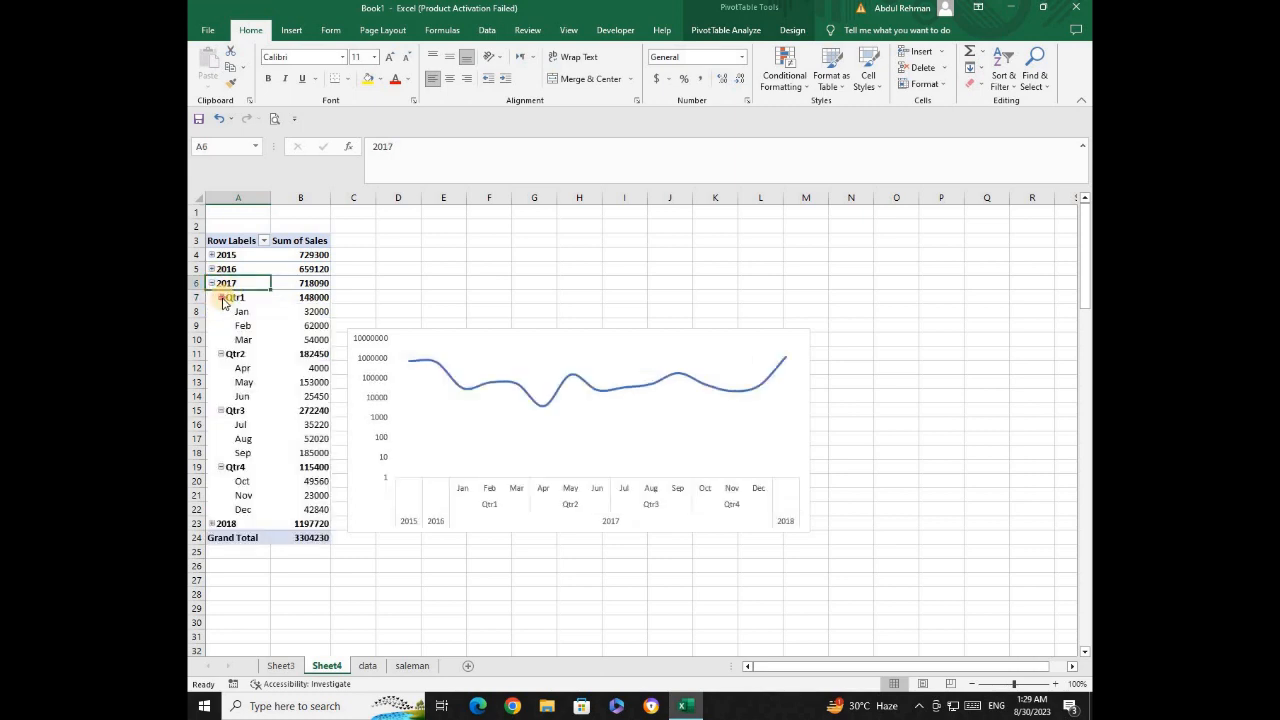
left_click(221, 297)
left_click(221, 297)
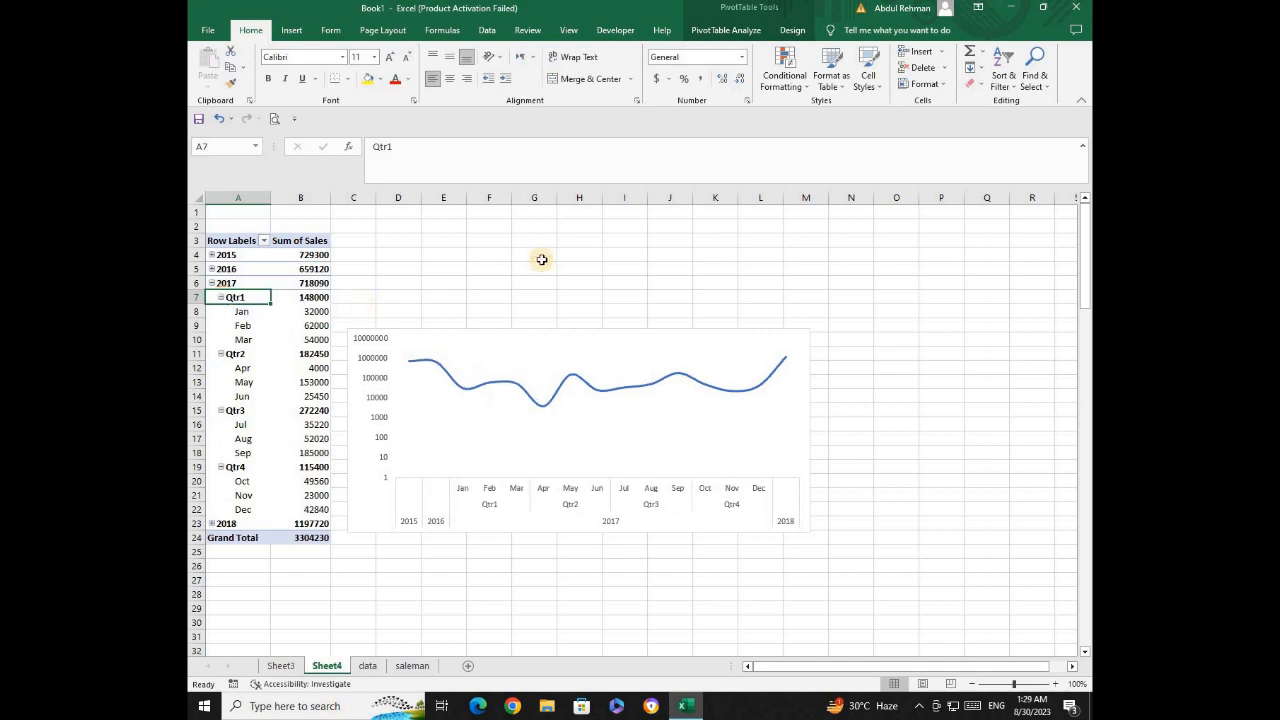
Open the save dialog for the workbook and dismiss it without saving.
key("ctrl+s")
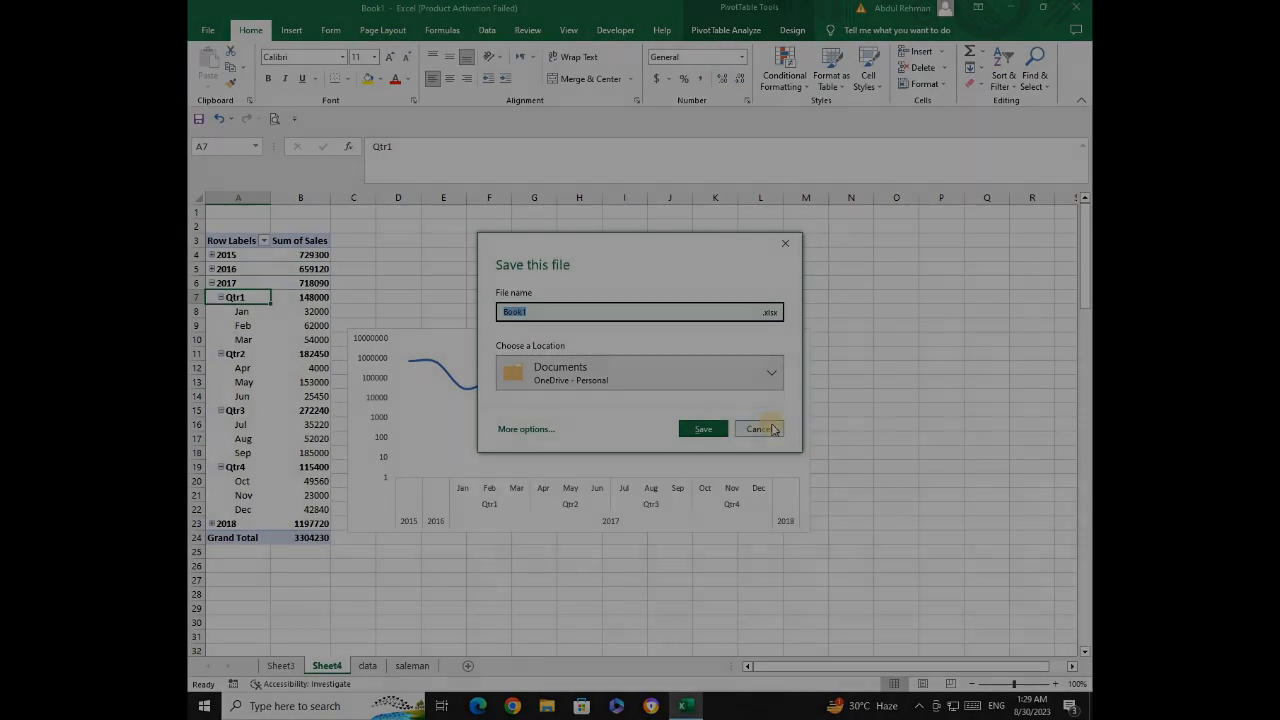
left_click(756, 426)
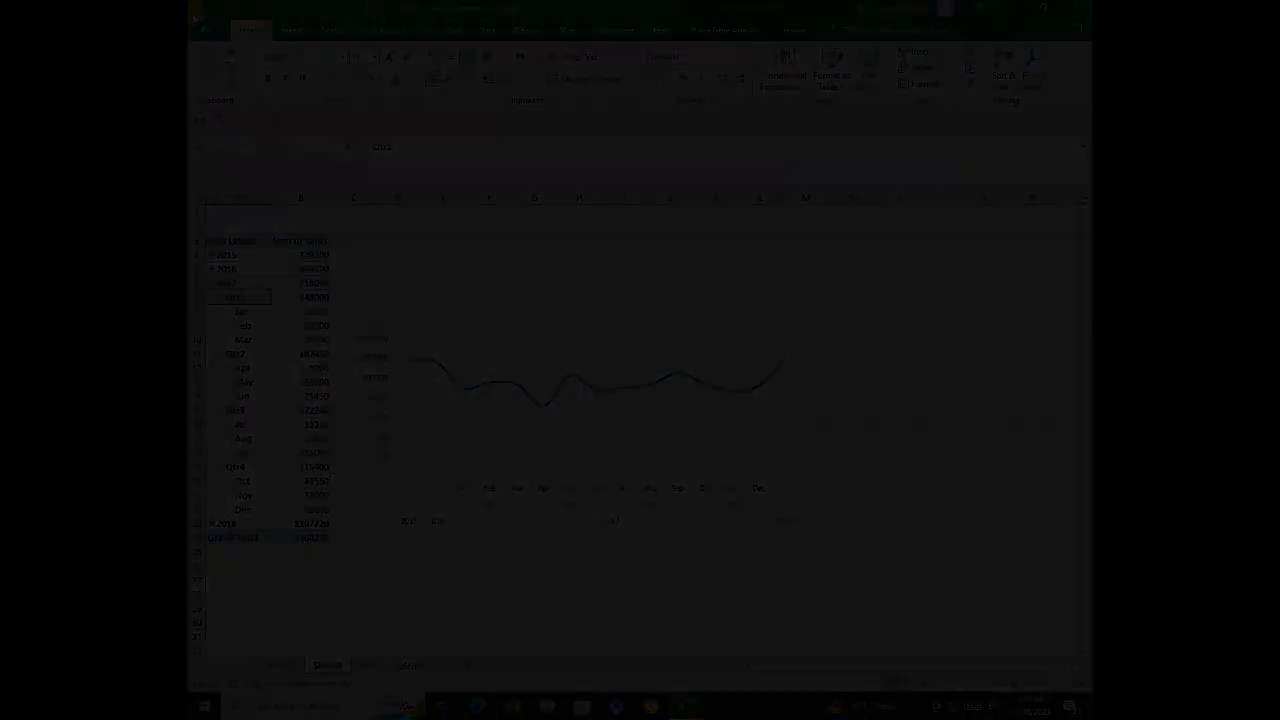